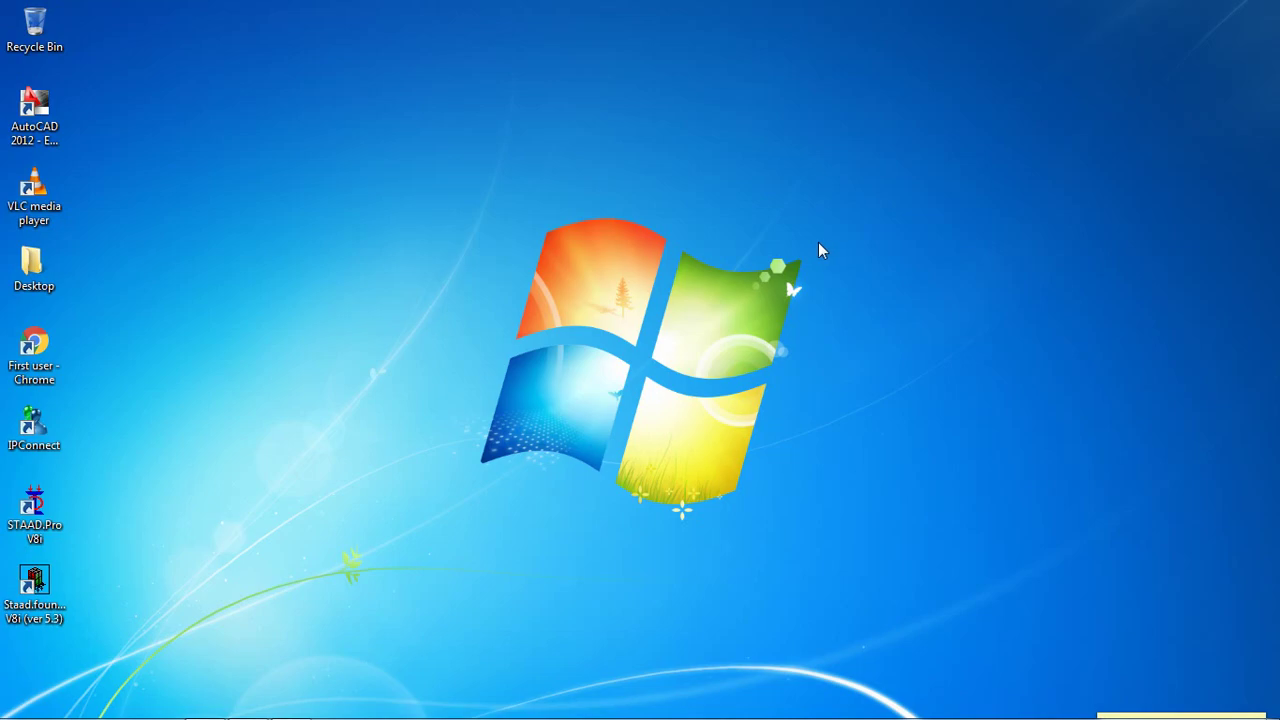
# Launch STAAD.Pro V8i from its desktop shortcut and wait for the start page with license configuration.
pyautogui.doubleClick(33, 510)
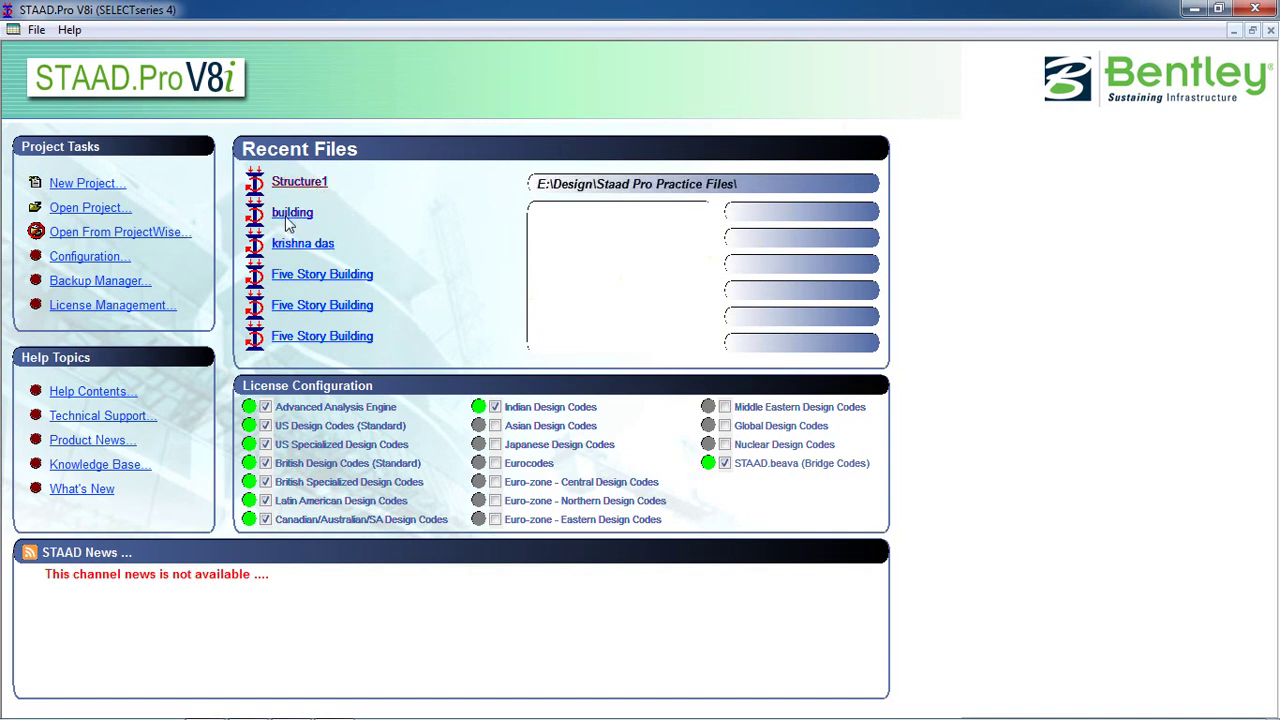
pyautogui.moveTo(300, 242)
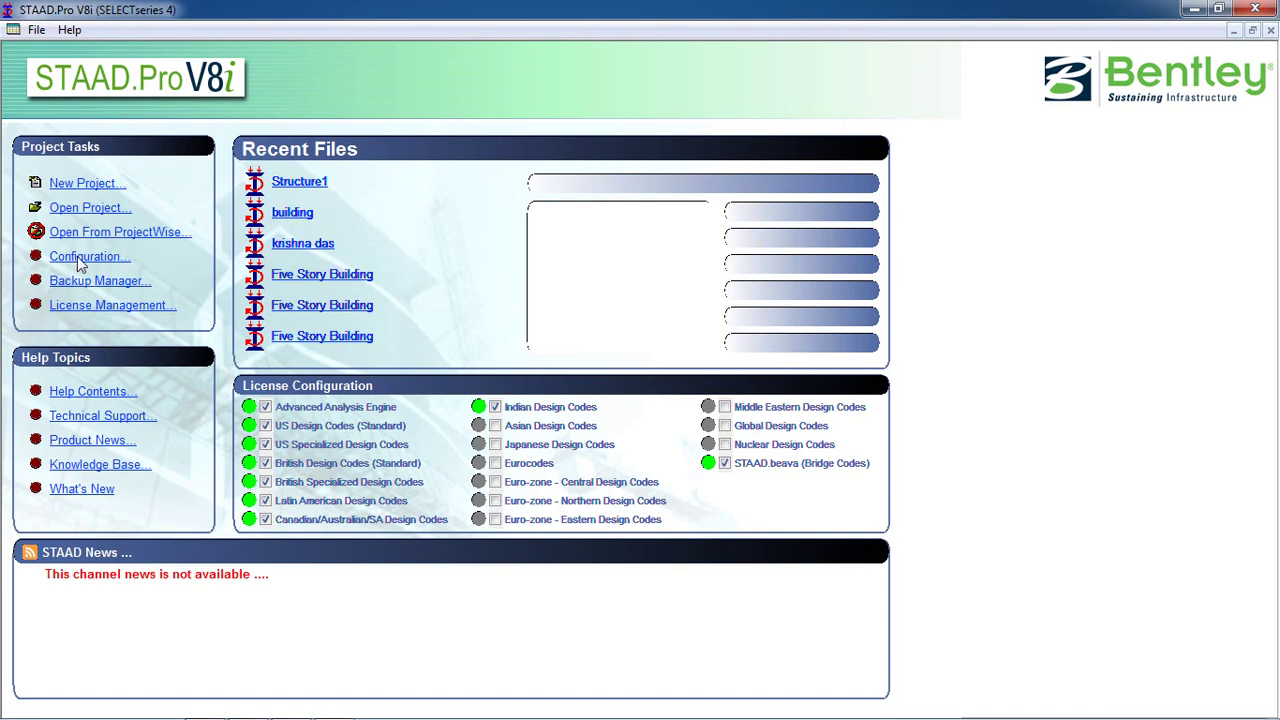
# Check the Configure Program base unit, leave it English and cancel, then start a New Project.
pyautogui.click(37, 31)
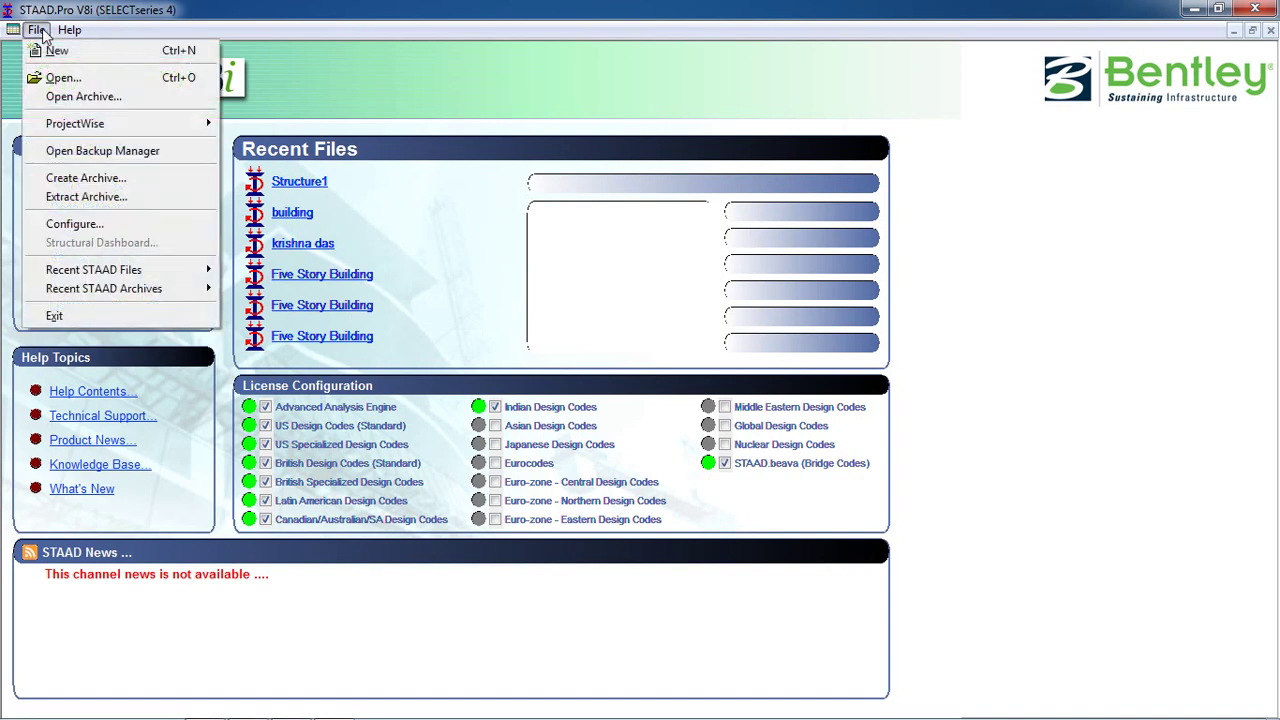
pyautogui.click(80, 224)
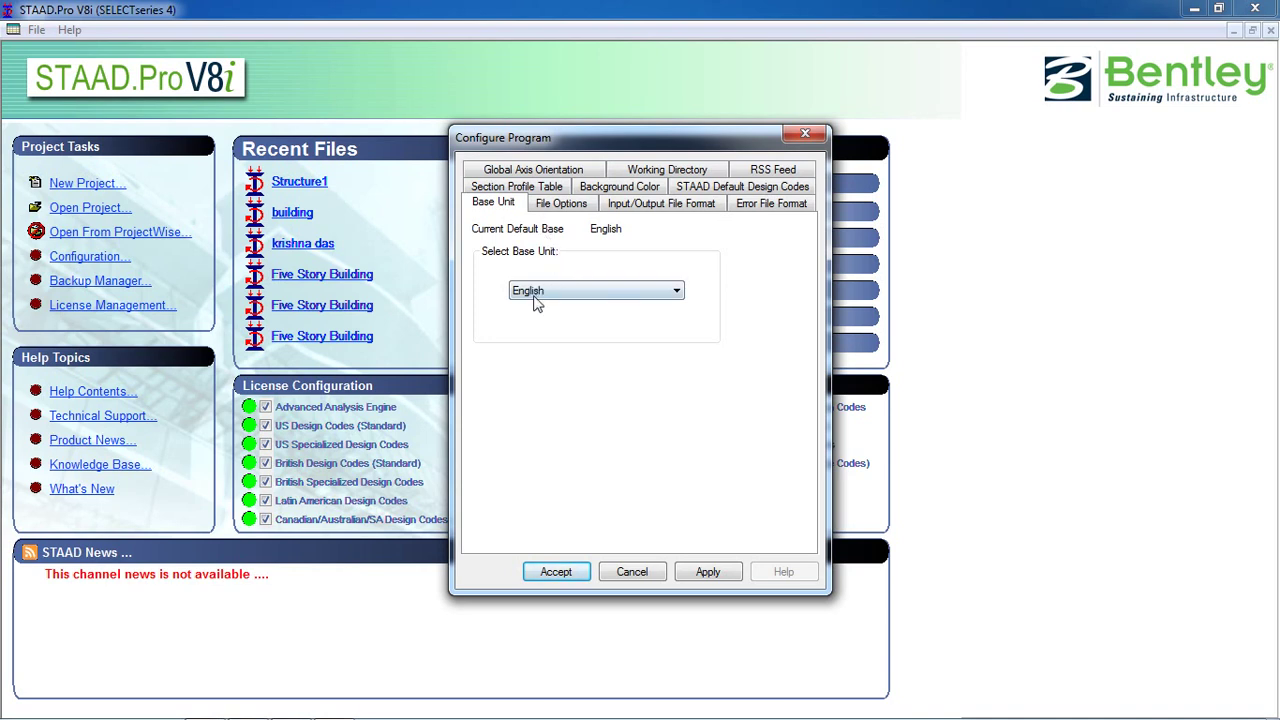
pyautogui.click(553, 291)
pyautogui.click(553, 291)
pyautogui.click(634, 572)
pyautogui.click(72, 183)
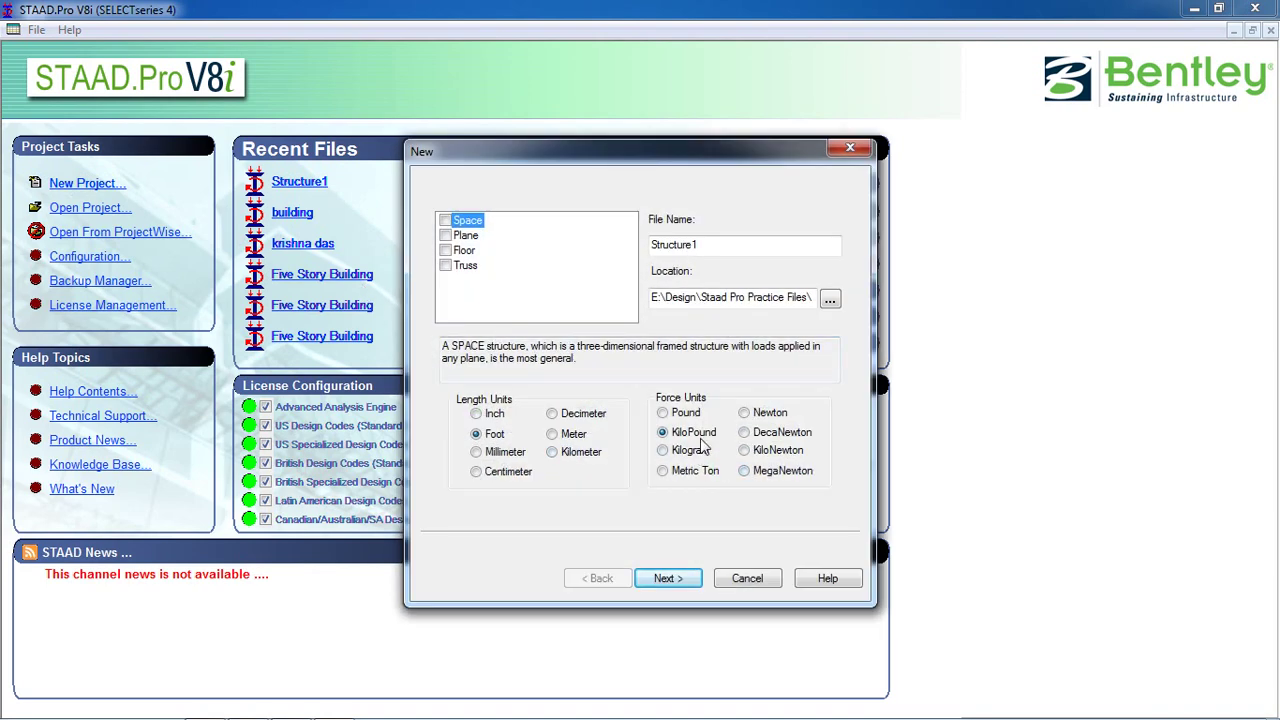
# Cancel the new project and set the default Base Unit to Metric in Configuration, applied and accepted.
pyautogui.click(740, 578)
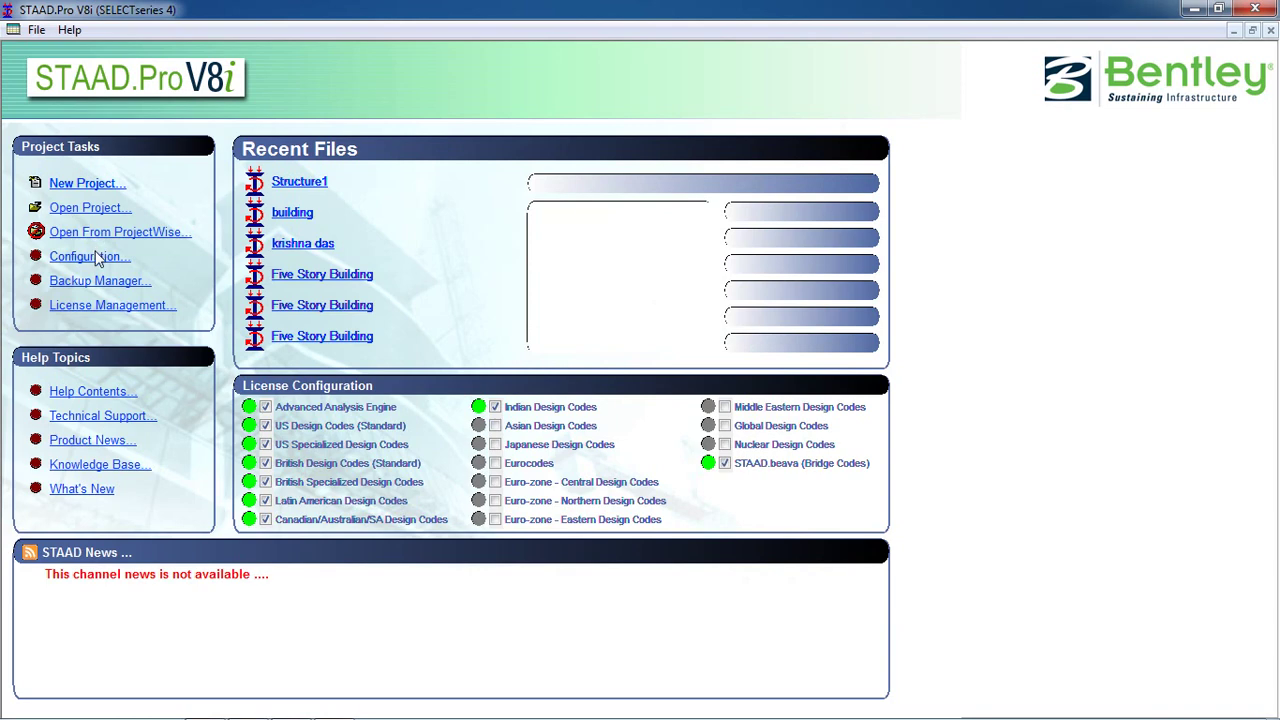
pyautogui.click(97, 256)
pyautogui.click(552, 292)
pyautogui.click(583, 318)
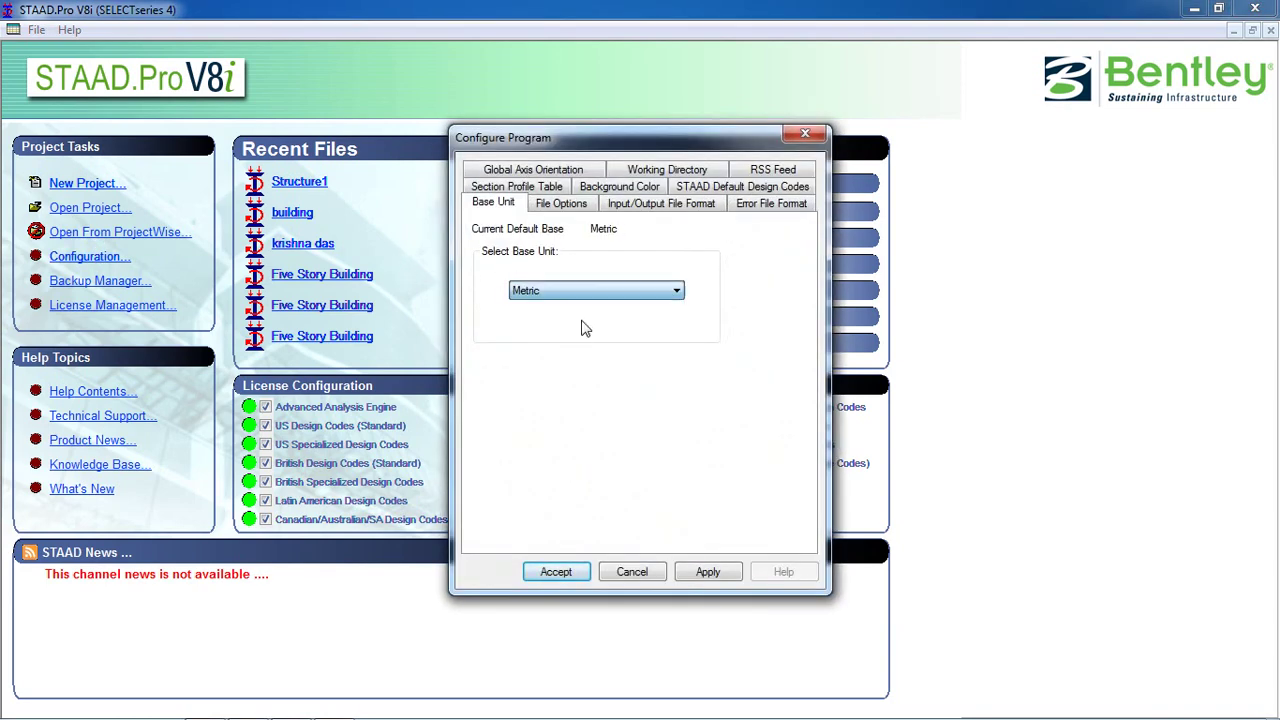
pyautogui.click(700, 576)
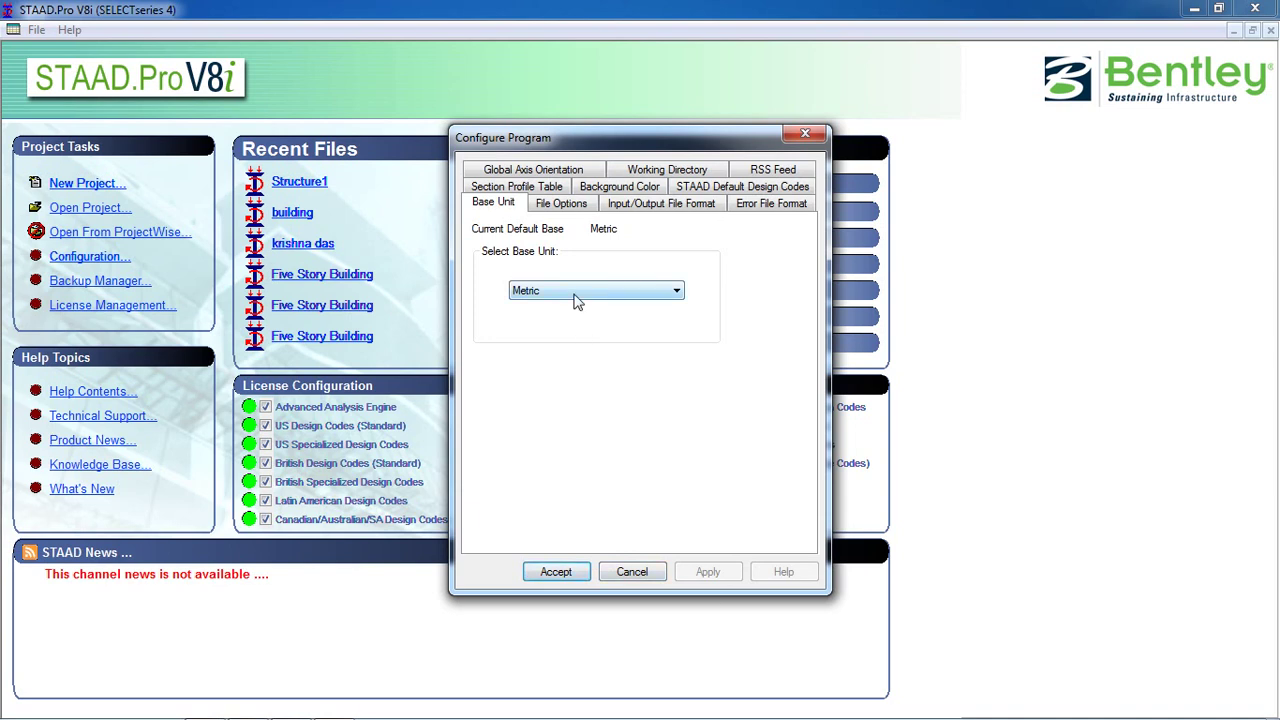
pyautogui.click(562, 579)
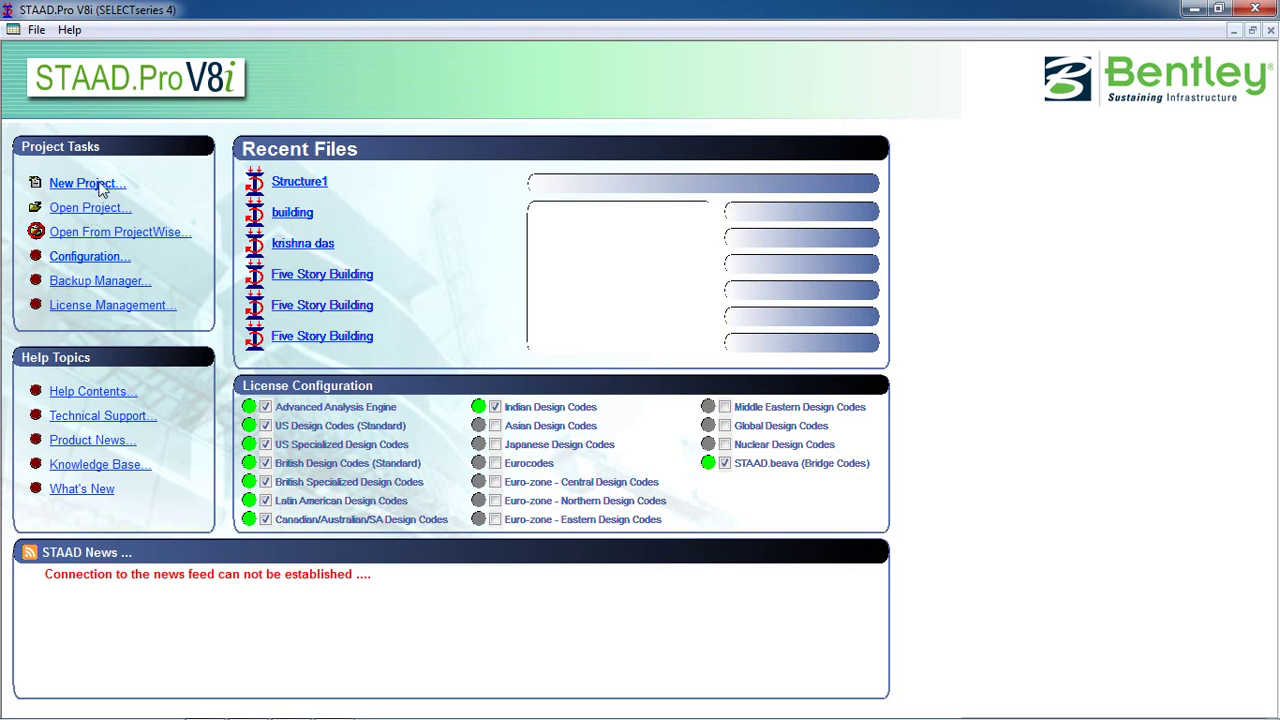
# Confirm New Project now defaults to metric units, then reopen the Configuration settings.
pyautogui.click(88, 183)
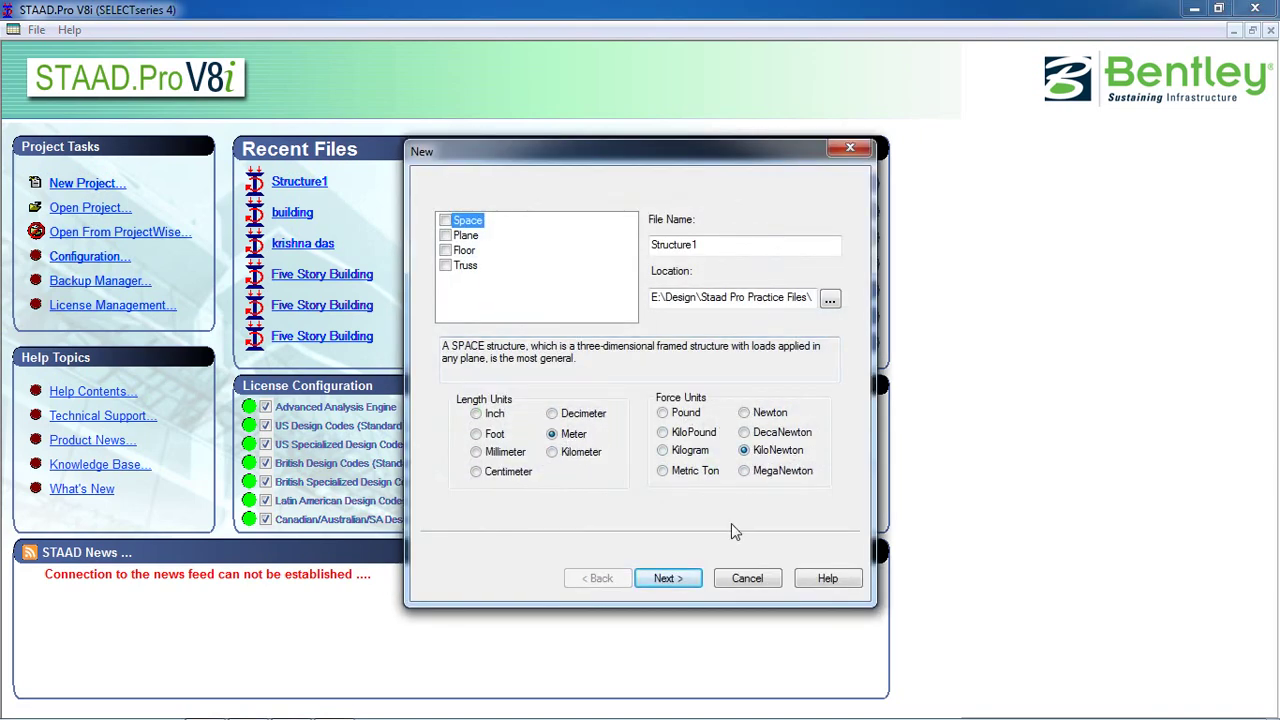
pyautogui.click(772, 578)
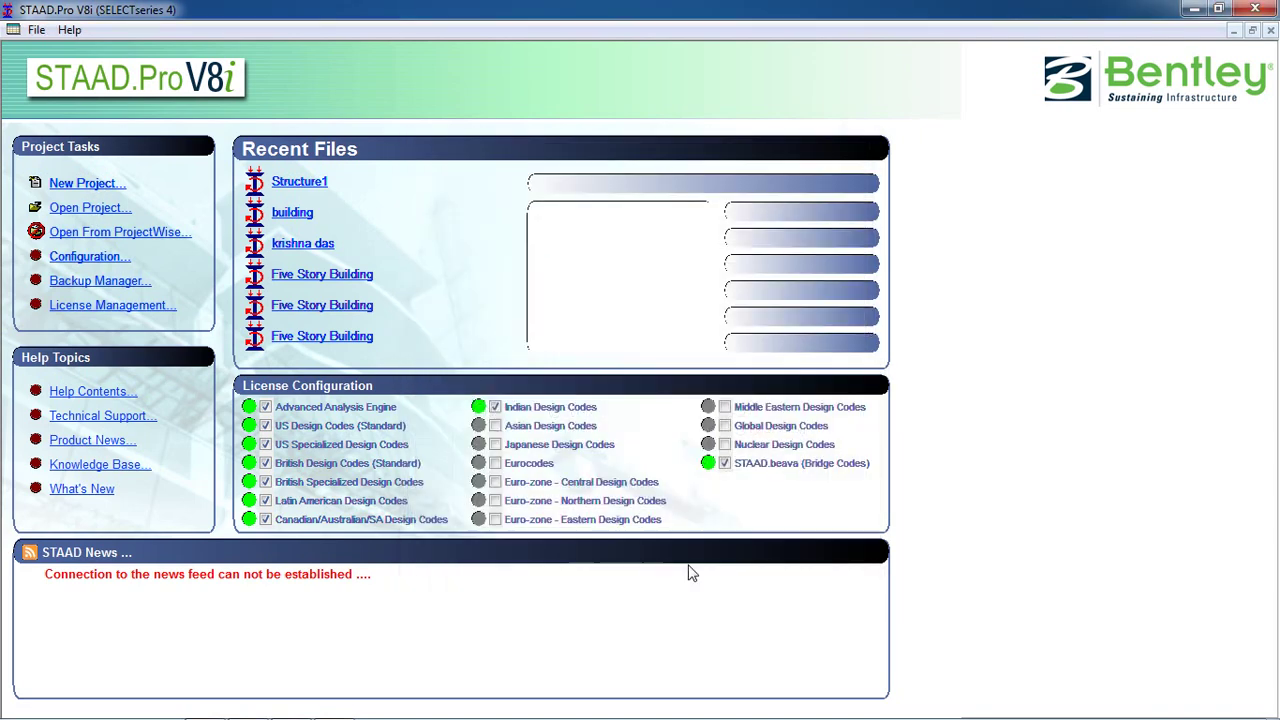
pyautogui.click(103, 257)
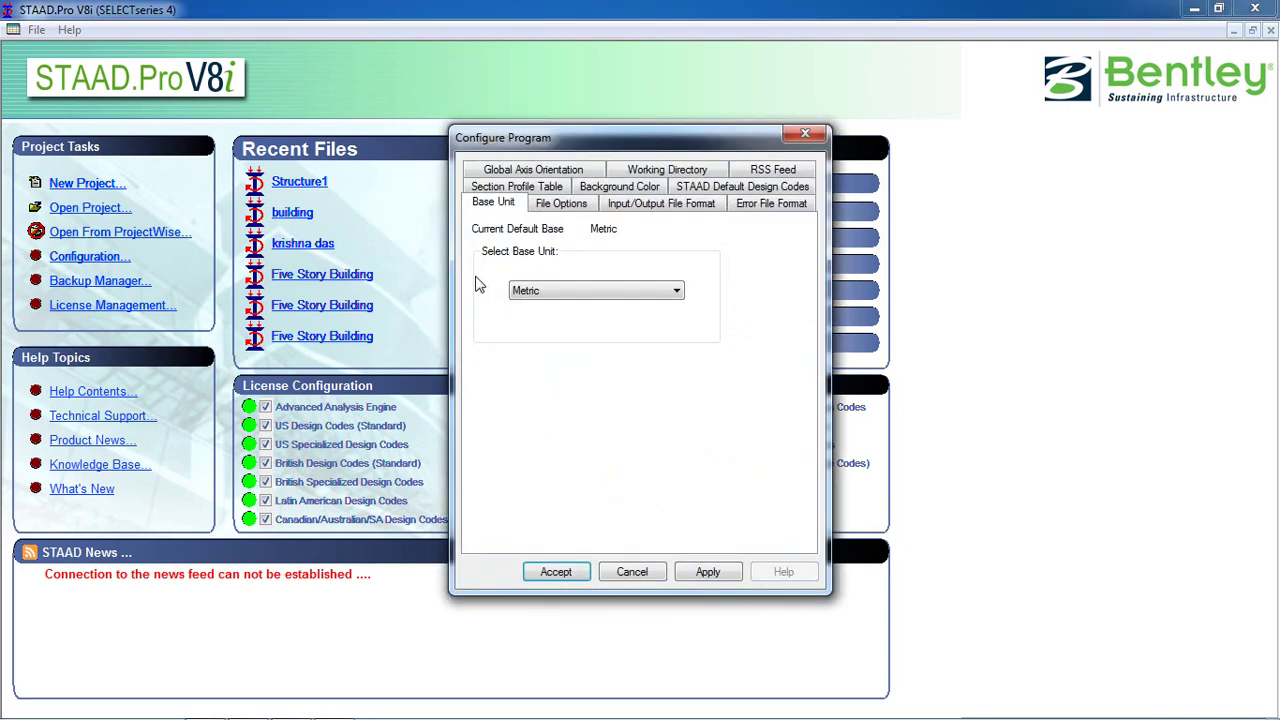
# Browse File Options (keeping the Bentley logo), file format tabs, then reach the Section Profile Table page.
pyautogui.click(562, 203)
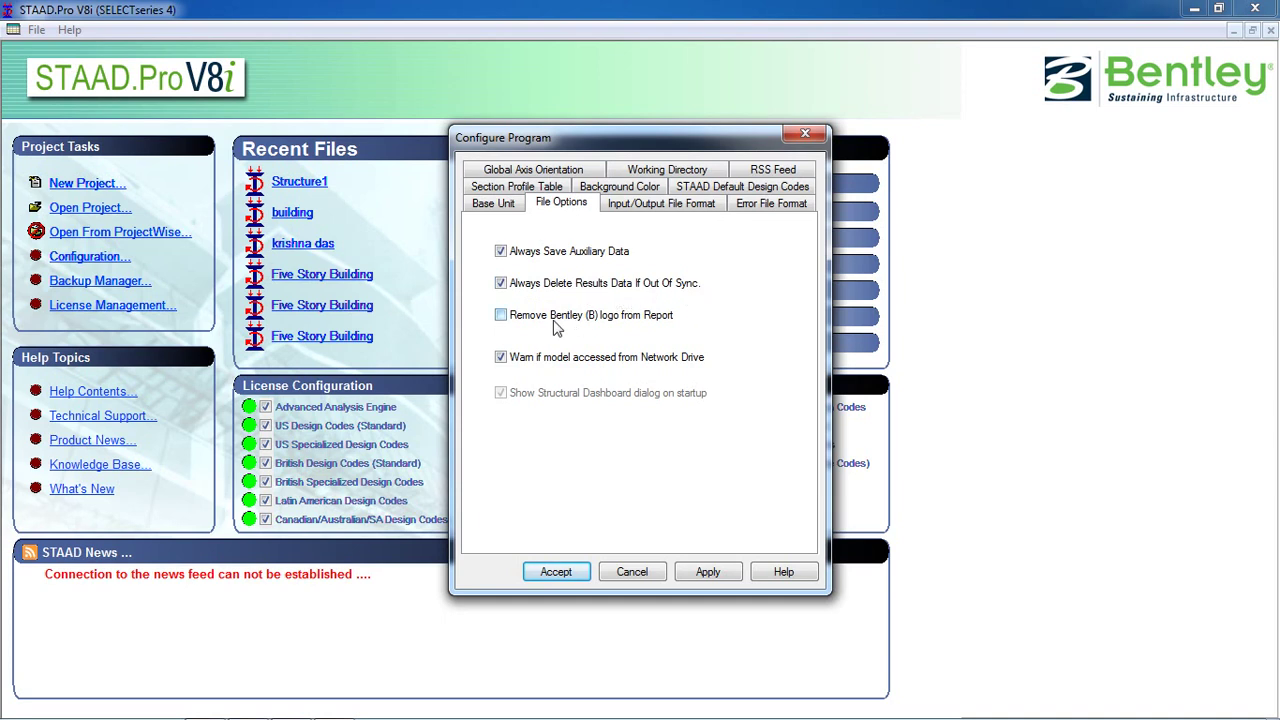
pyautogui.click(501, 316)
pyautogui.click(566, 320)
pyautogui.click(646, 204)
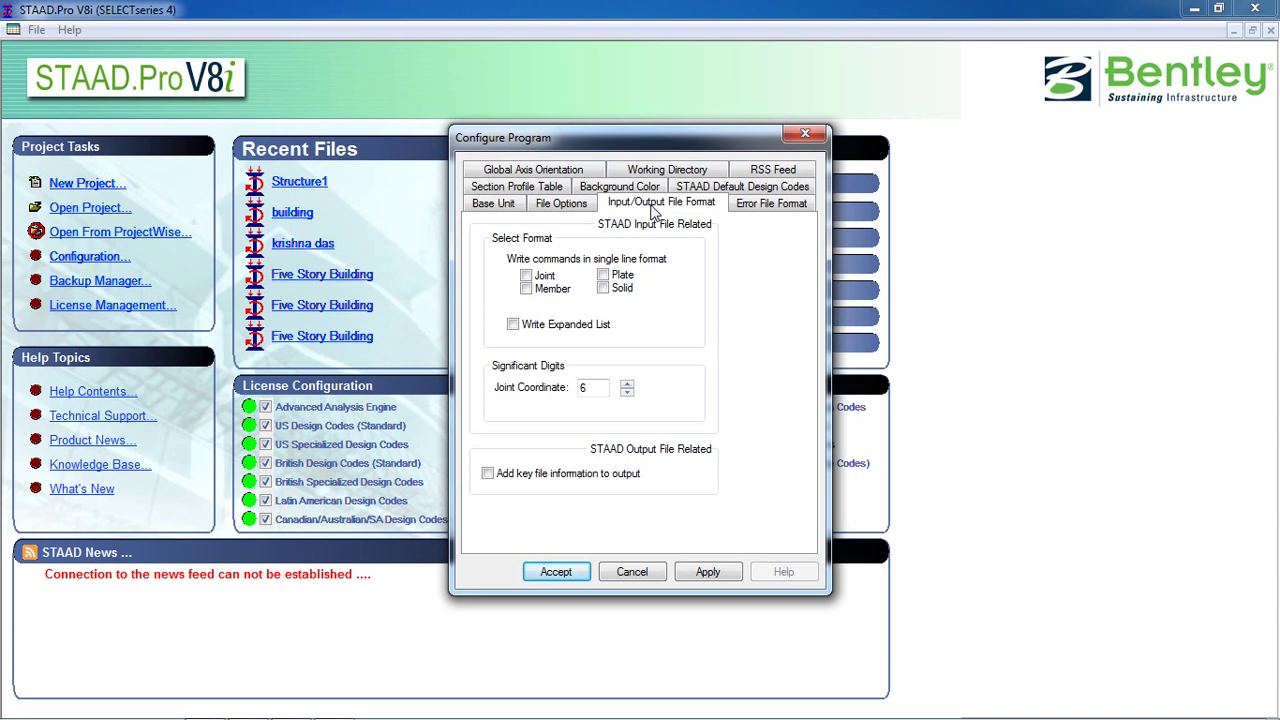
pyautogui.click(754, 212)
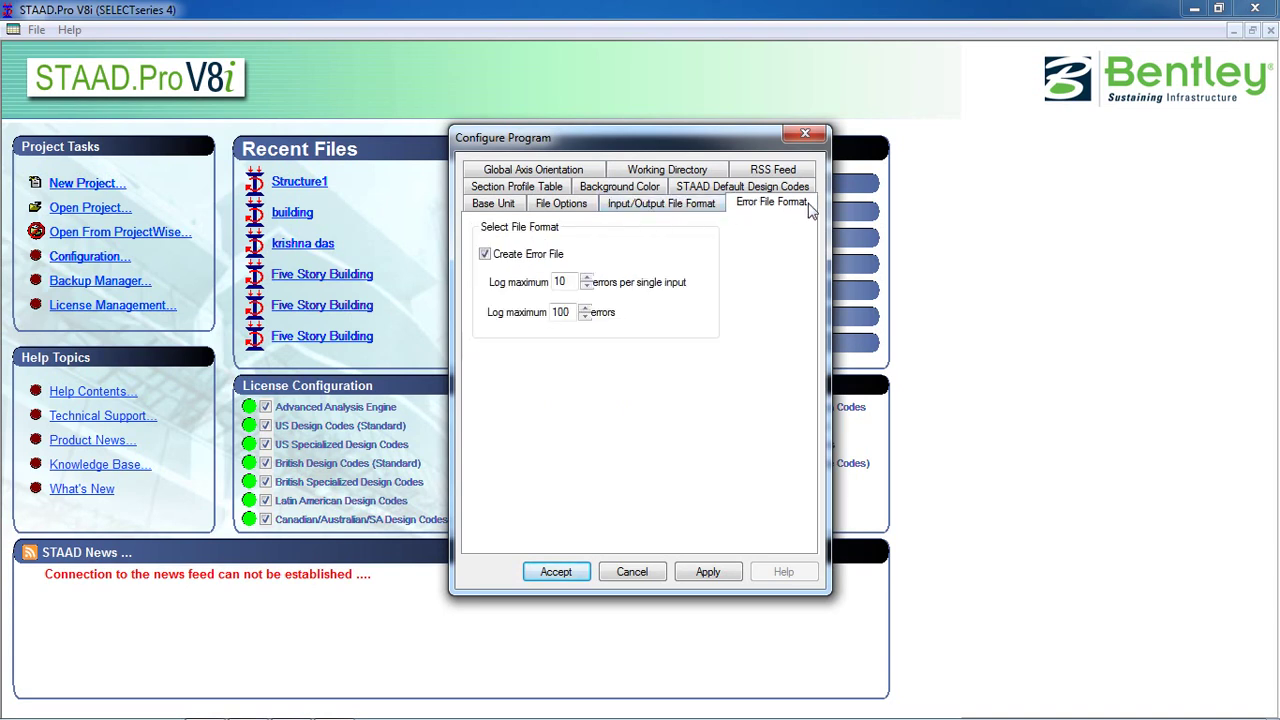
pyautogui.click(531, 189)
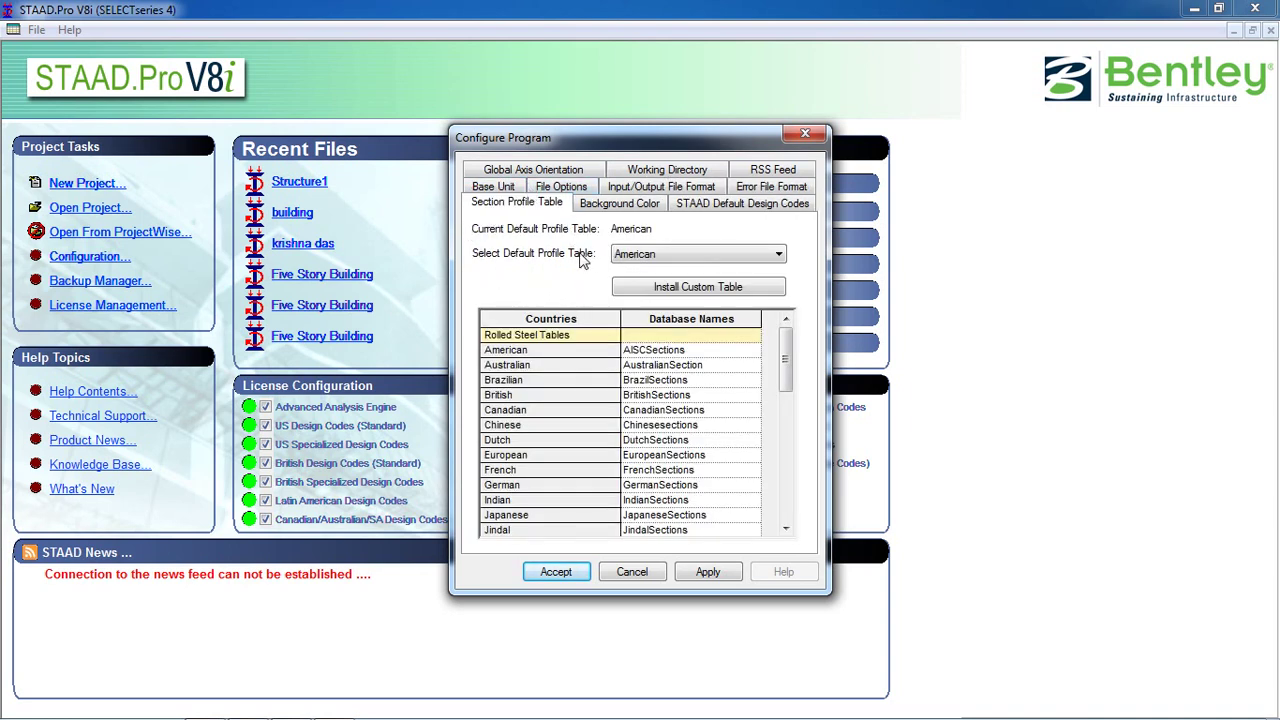
# Choose Indian in the Select Default Profile Table dropdown, replacing American.
pyautogui.click(637, 259)
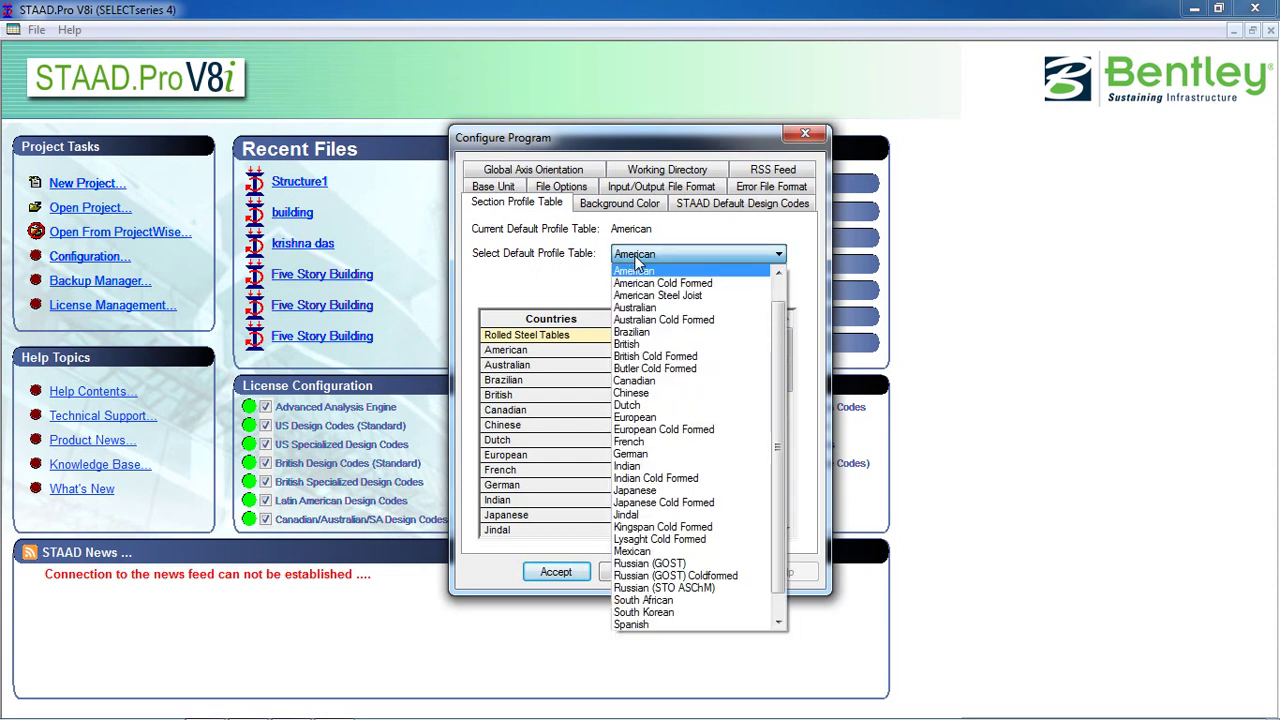
pyautogui.scroll(-1, 680, 350)
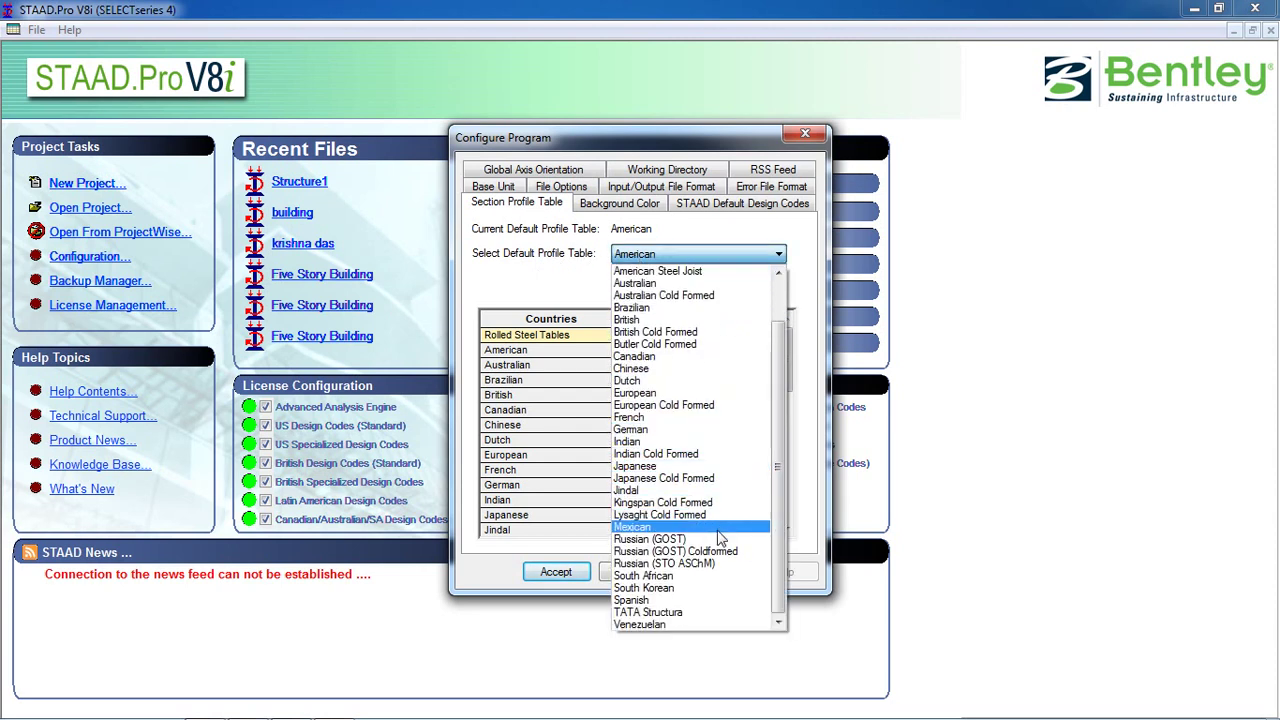
pyautogui.click(722, 442)
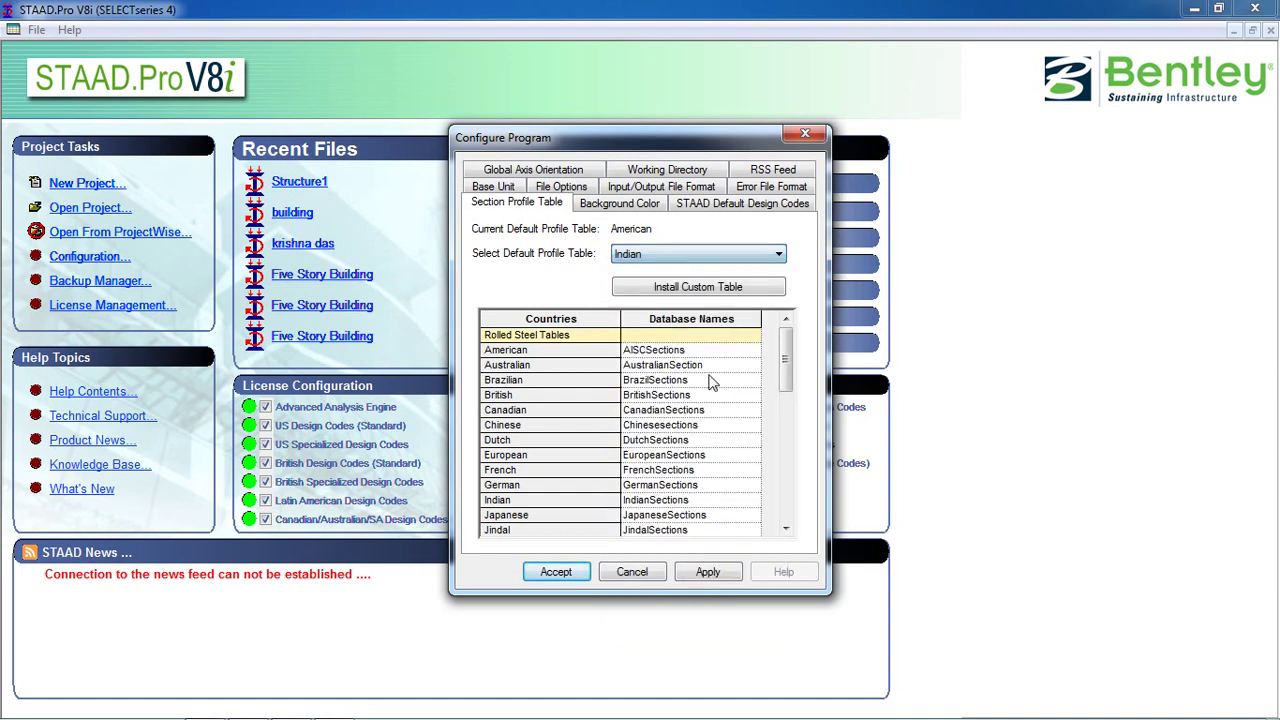
pyautogui.click(666, 253)
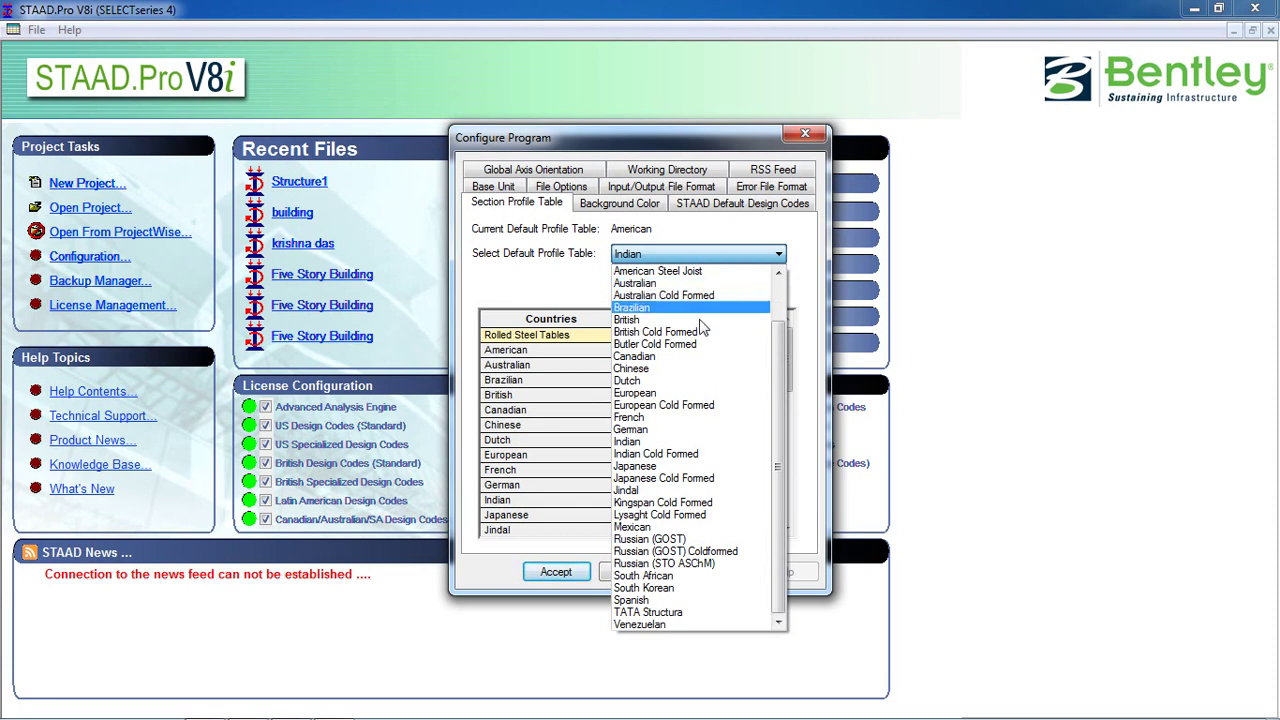
pyautogui.click(546, 282)
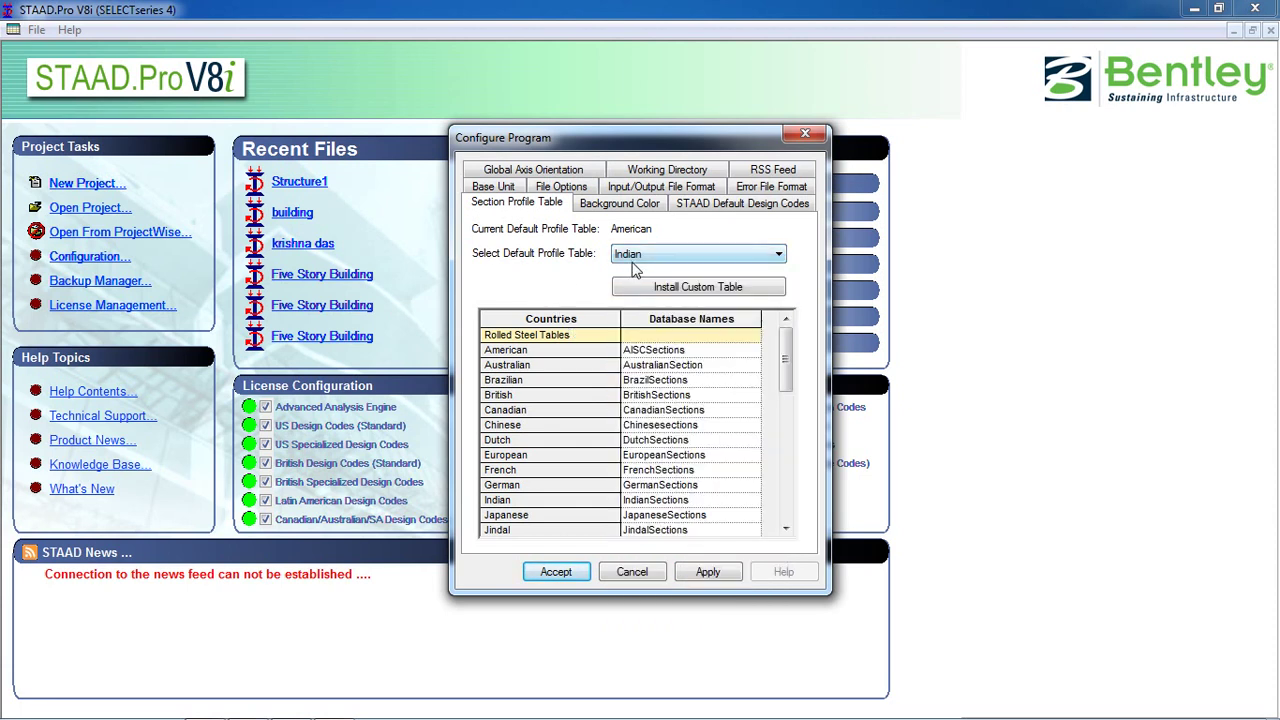
pyautogui.click(636, 257)
pyautogui.click(568, 266)
# Review the Input/Output File Format and Background Color pages, then reach STAAD Default Design Codes.
pyautogui.doubleClick(615, 257)
pyautogui.click(614, 187)
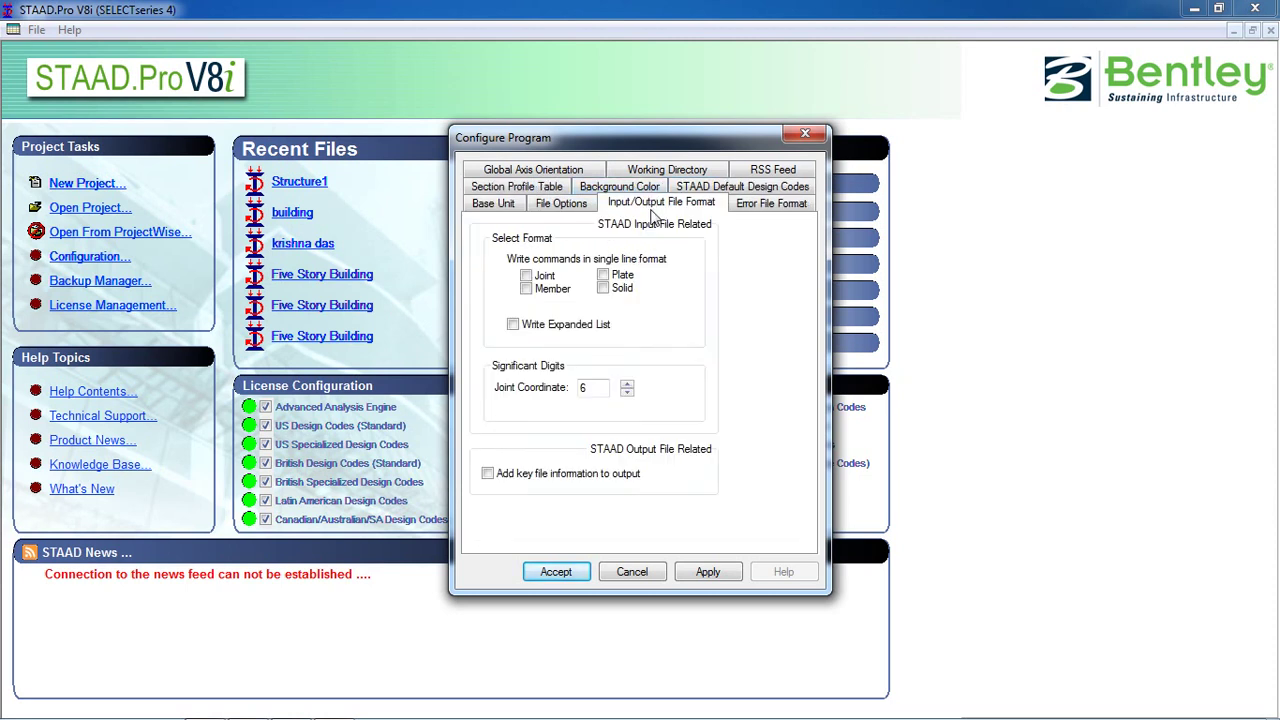
pyautogui.click(621, 189)
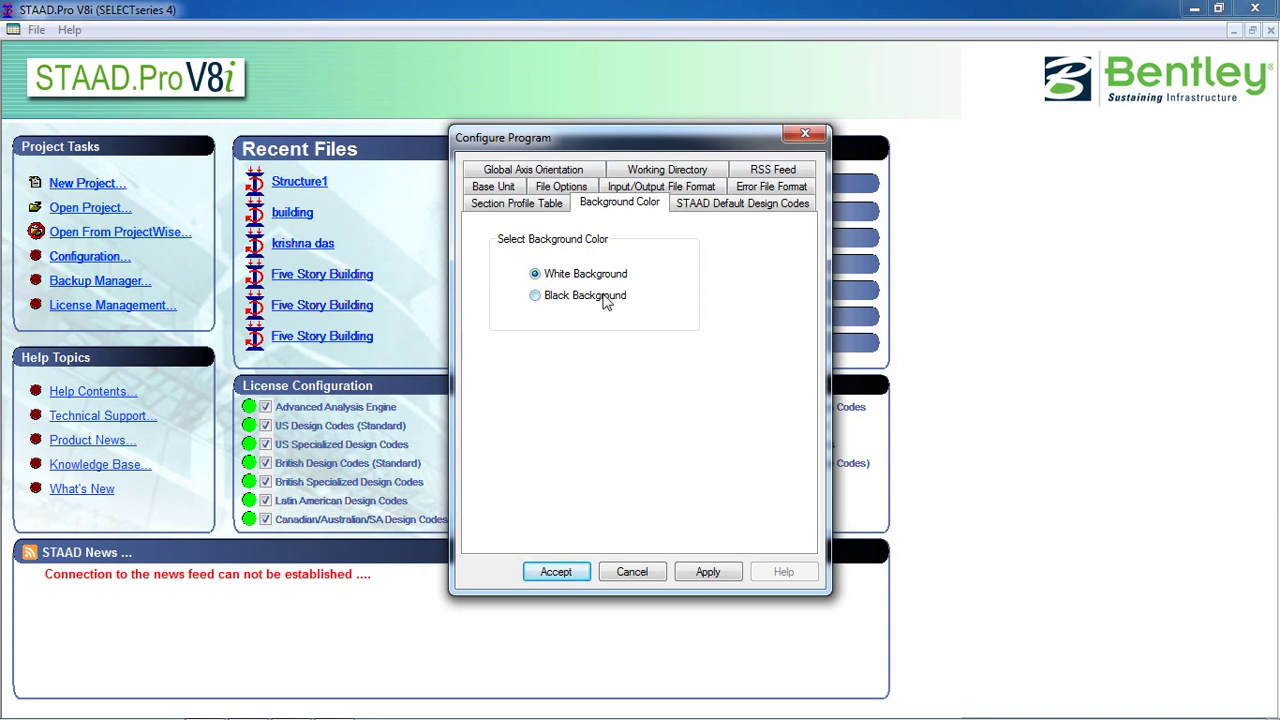
pyautogui.click(718, 205)
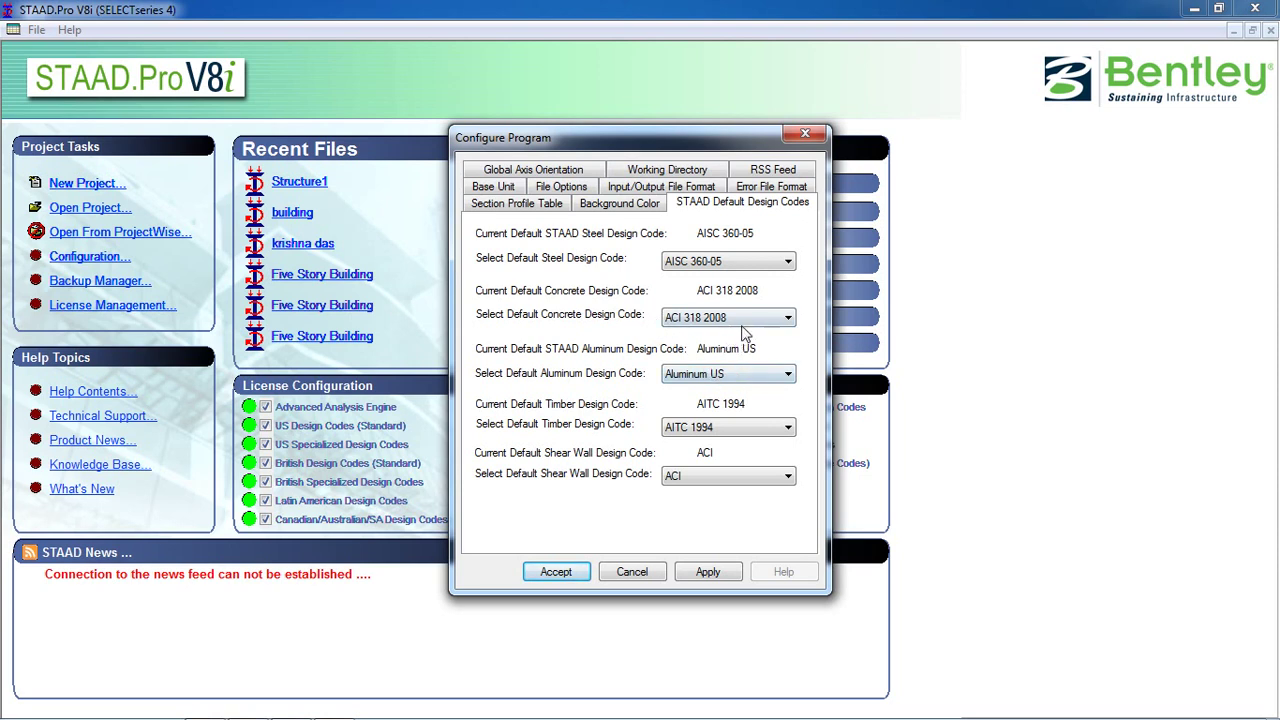
# Select IS800 2007 LSD as the Default Steel Design Code, replacing AISC 360-05.
pyautogui.click(741, 261)
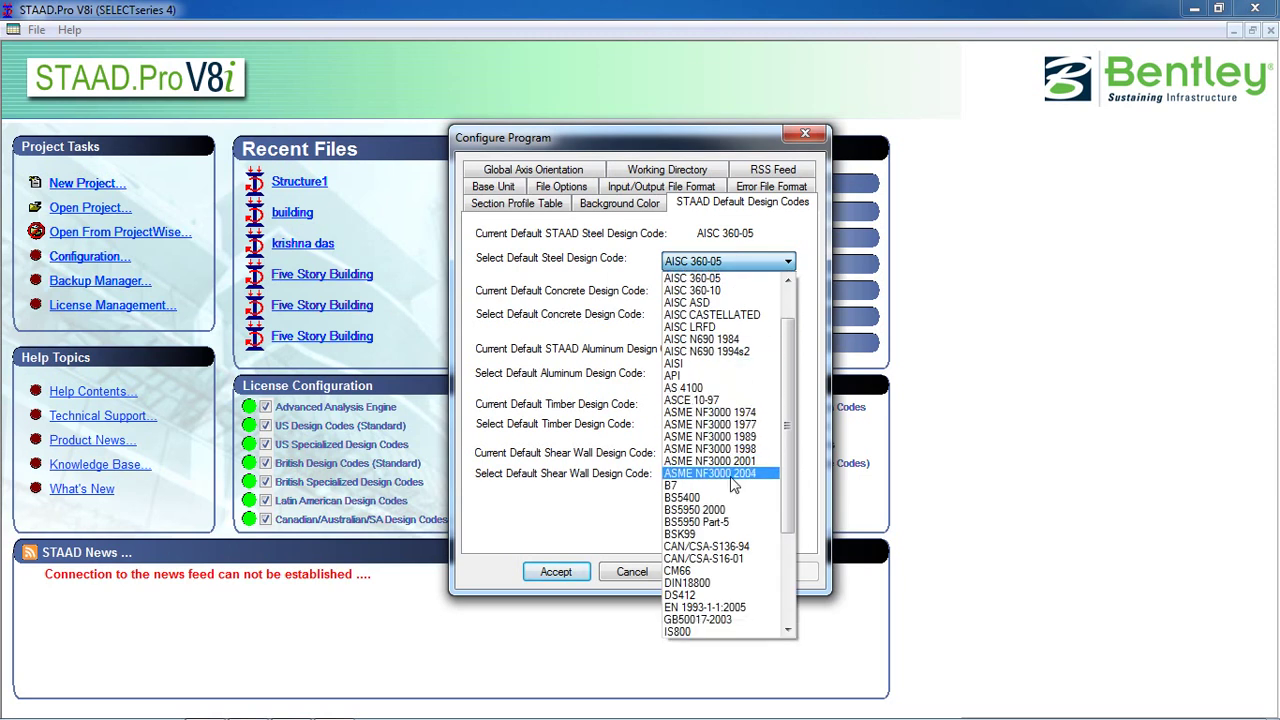
pyautogui.scroll(-3, 735, 485)
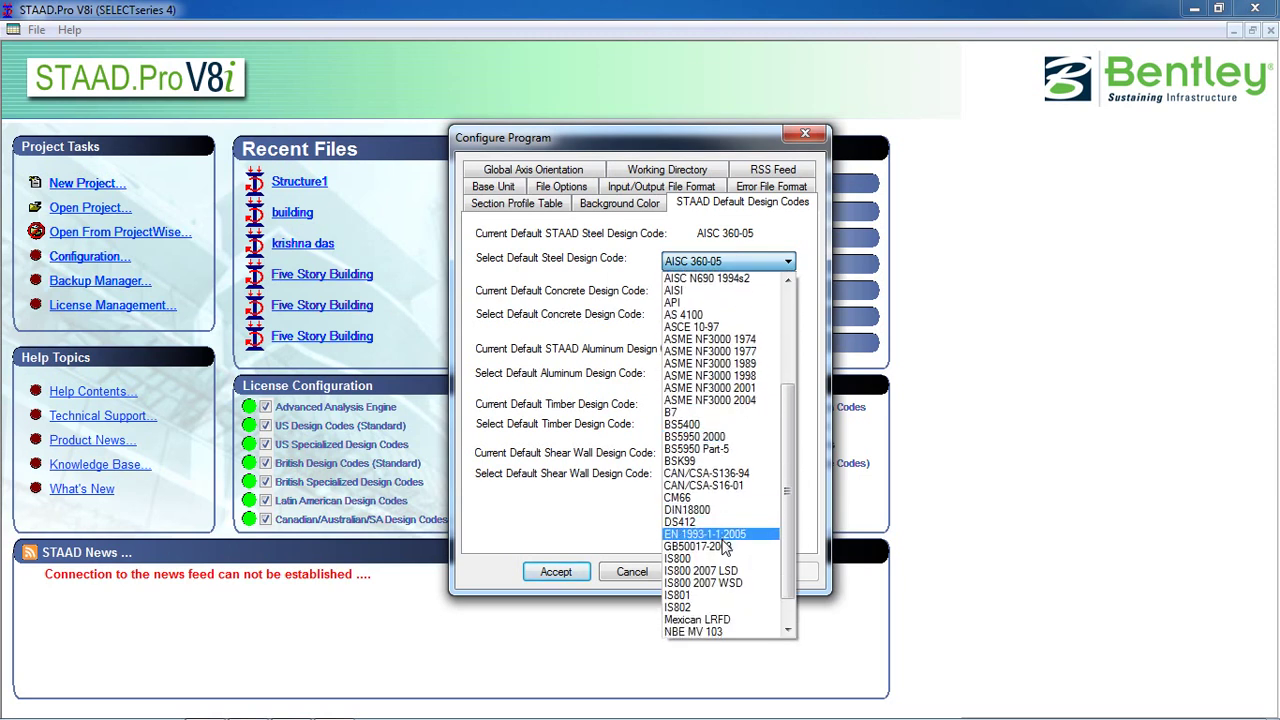
pyautogui.scroll(-1, 727, 546)
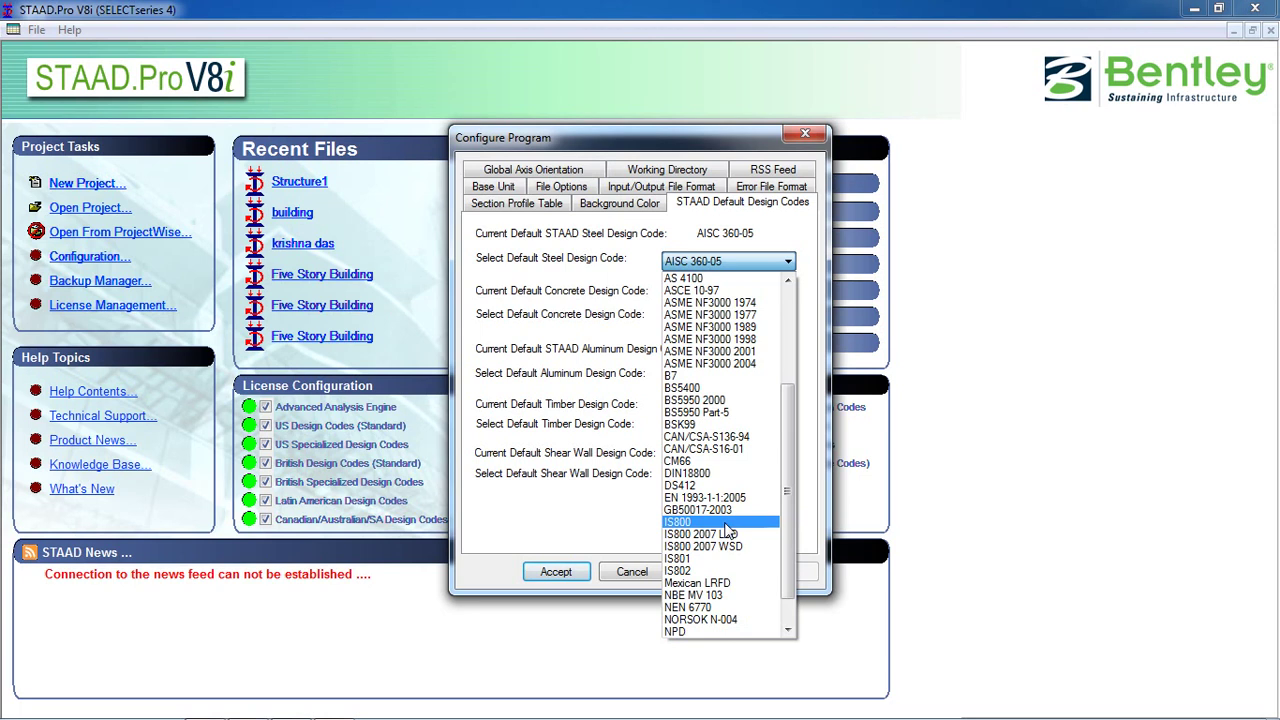
pyautogui.scroll(-1, 727, 530)
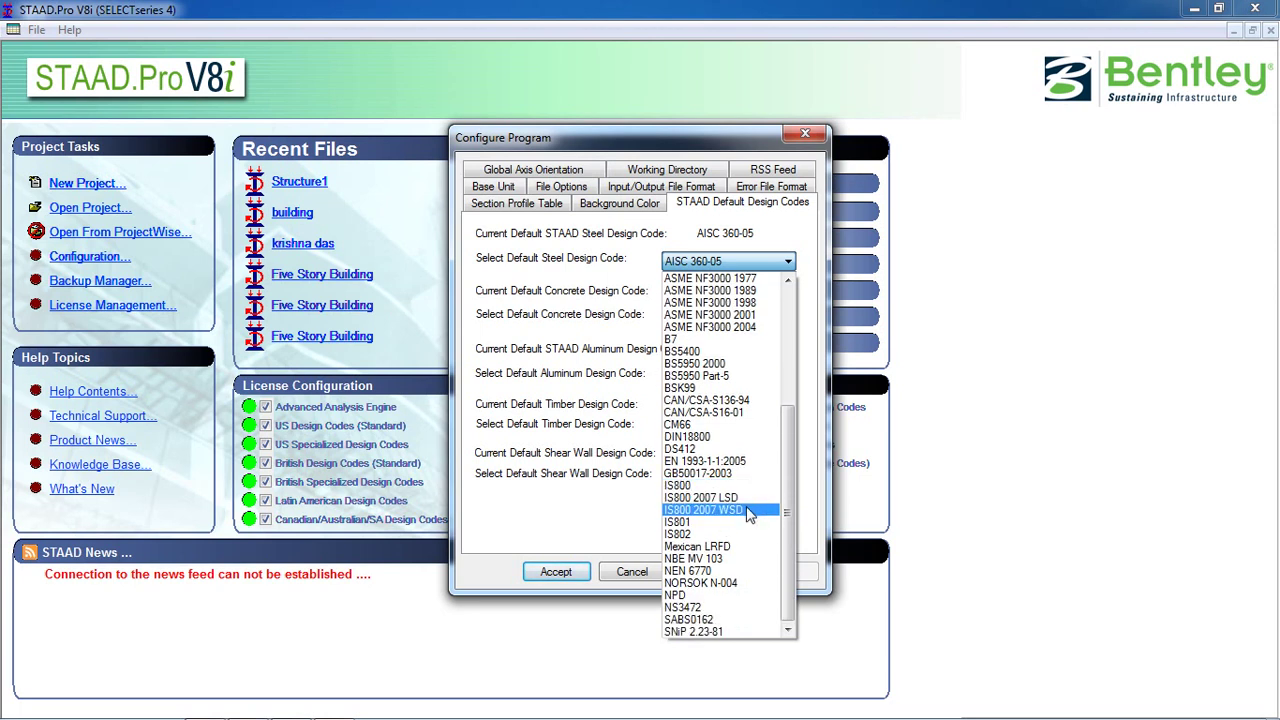
pyautogui.scroll(6, 752, 512)
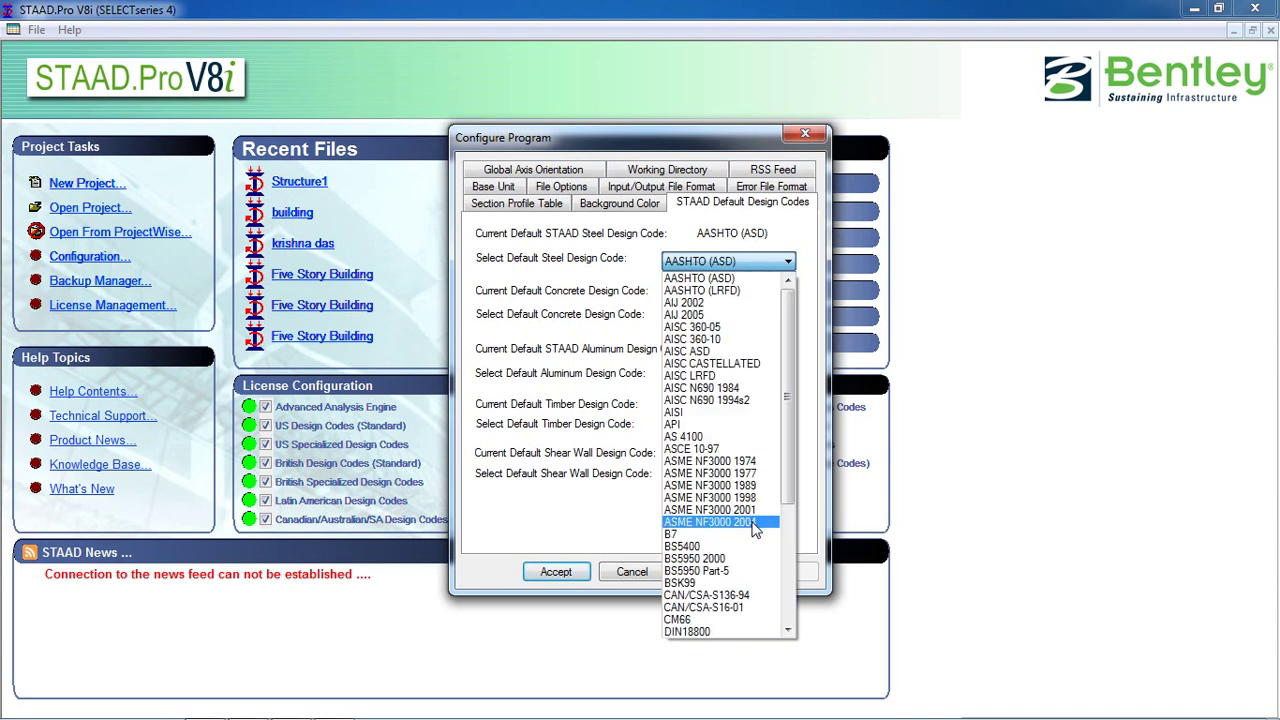
pyautogui.scroll(-5, 752, 530)
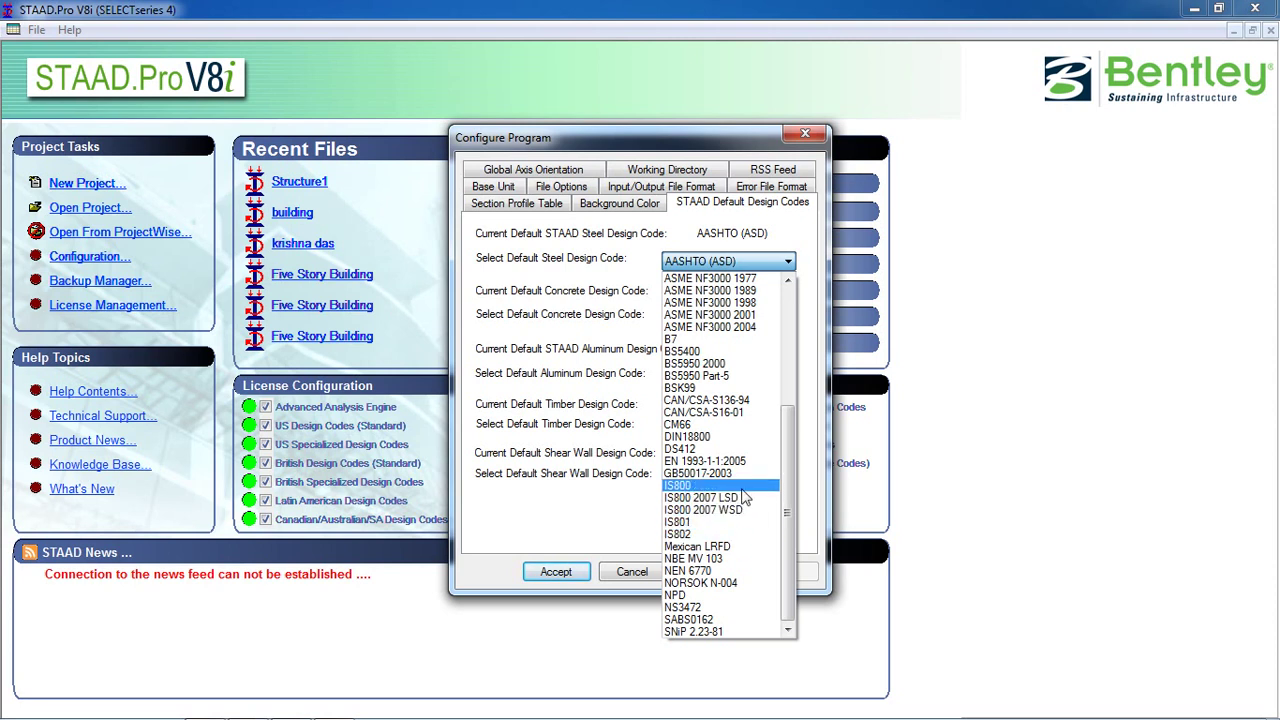
pyautogui.click(744, 497)
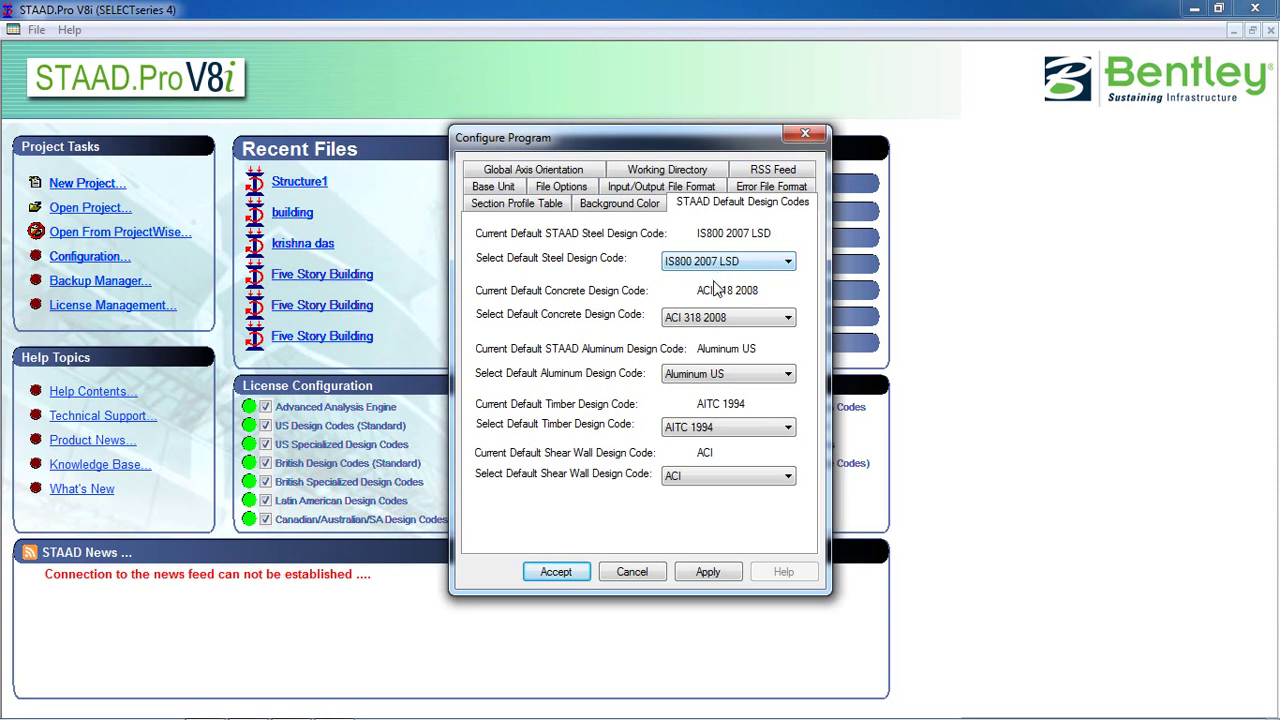
# Reopen Configuration and apply Black Background, acknowledging the font colour reset warning.
pyautogui.click(632, 572)
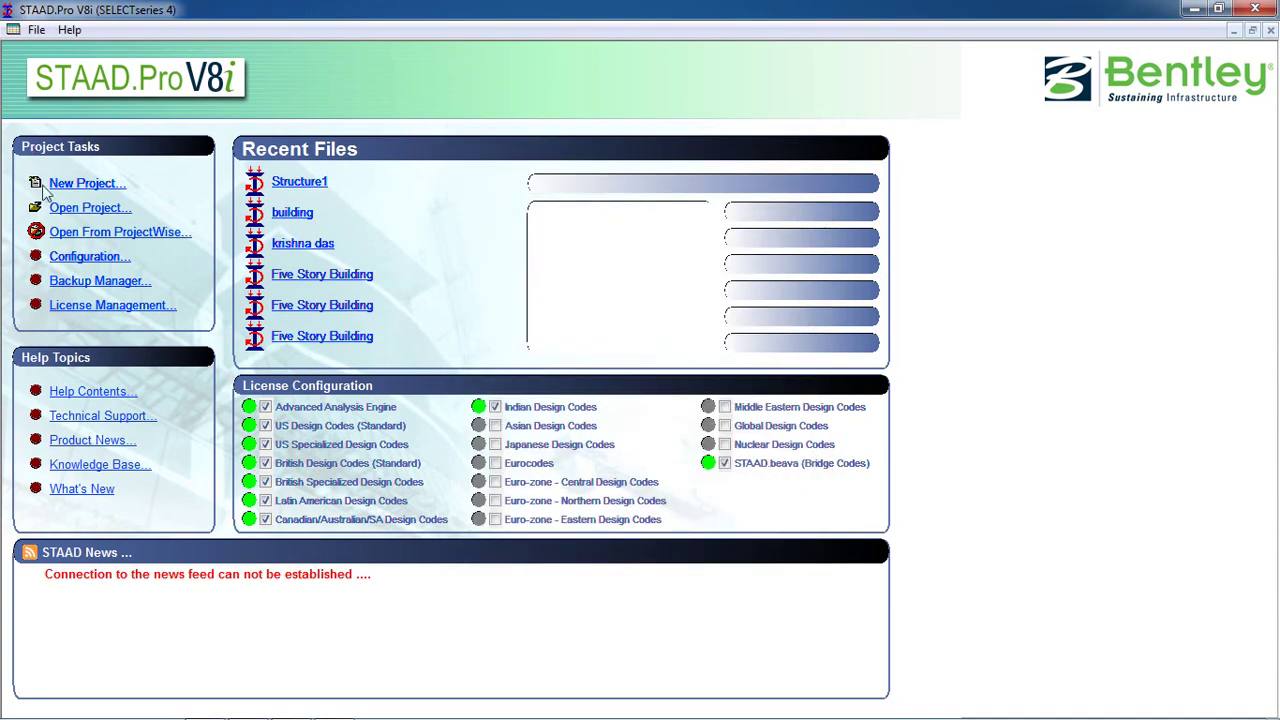
pyautogui.click(95, 256)
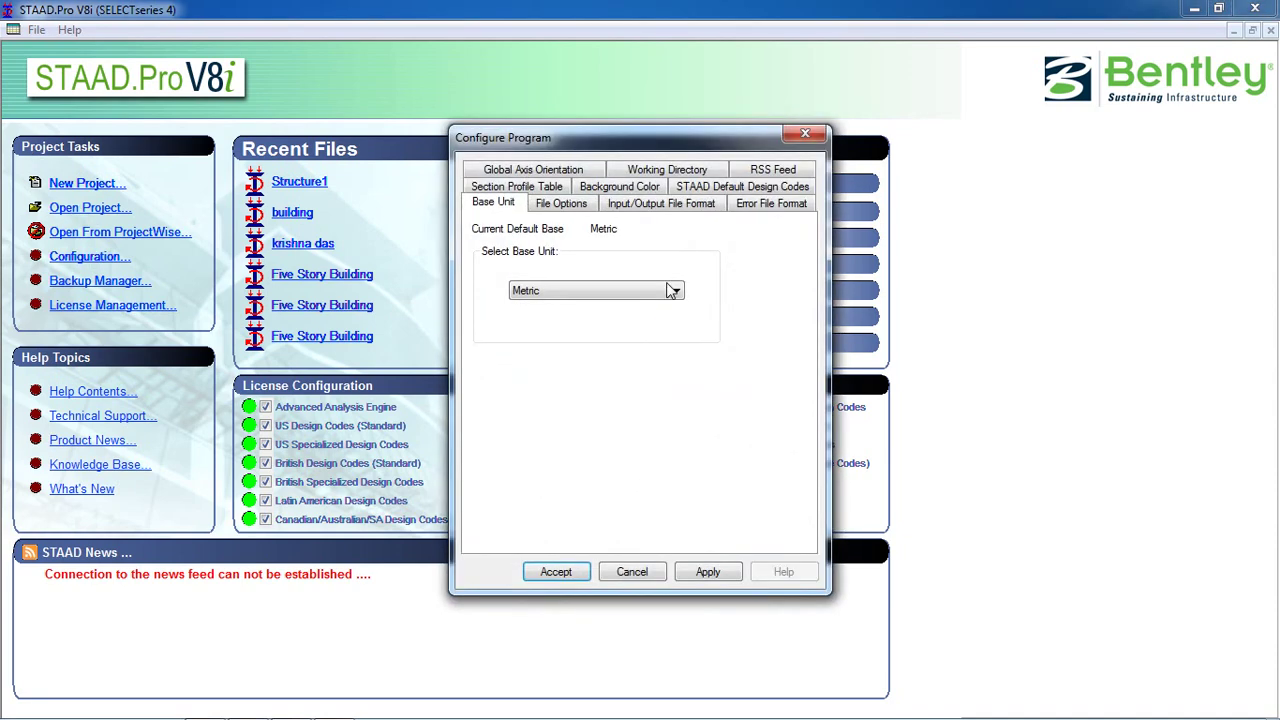
pyautogui.click(632, 190)
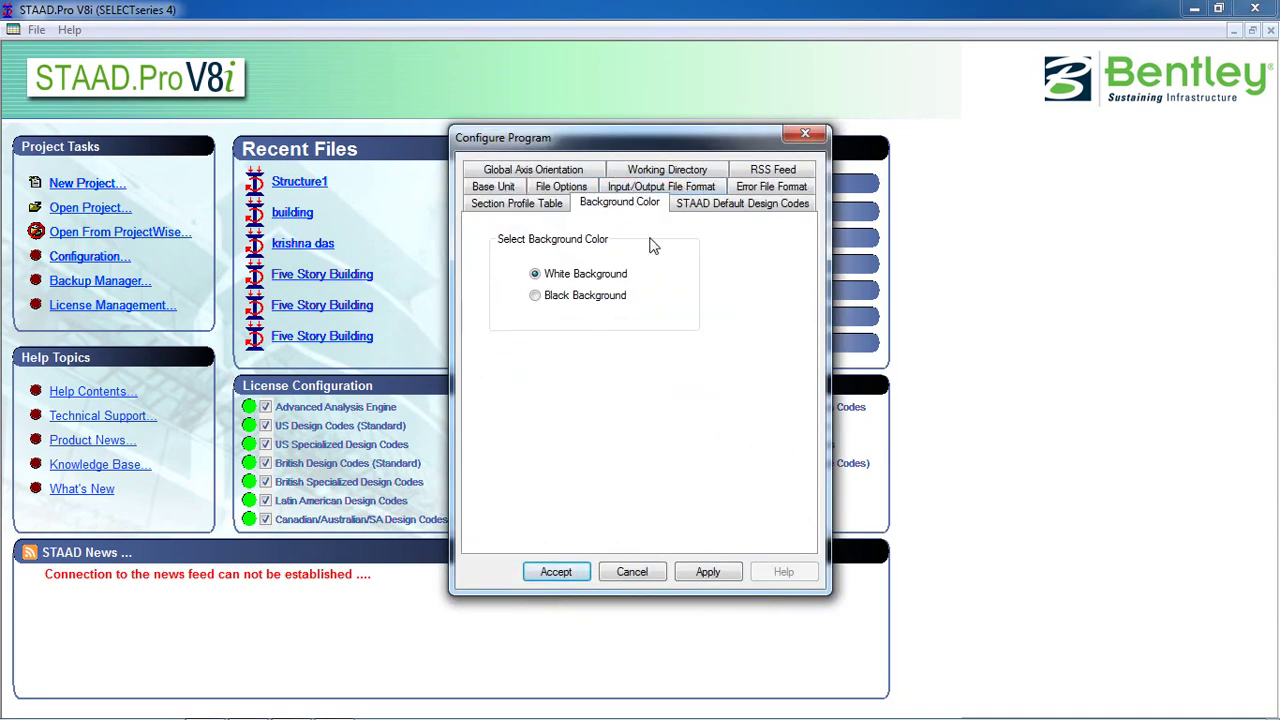
pyautogui.click(592, 298)
pyautogui.click(694, 573)
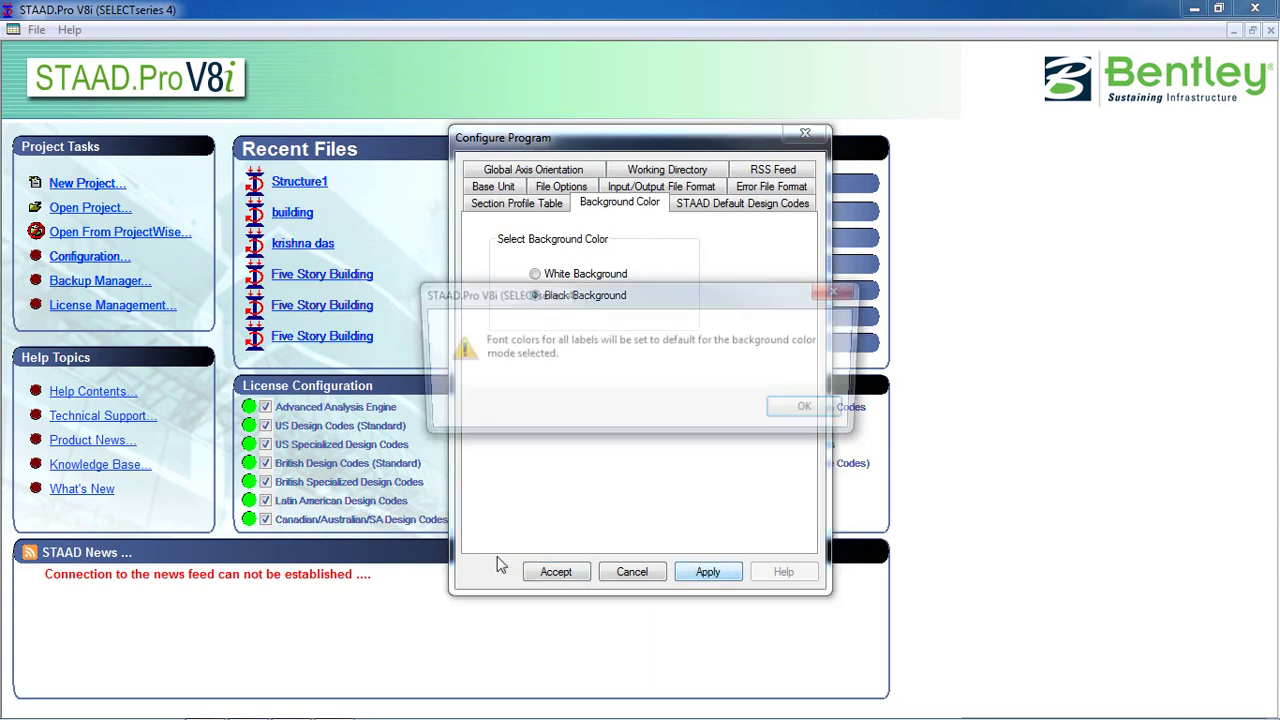
pyautogui.click(808, 408)
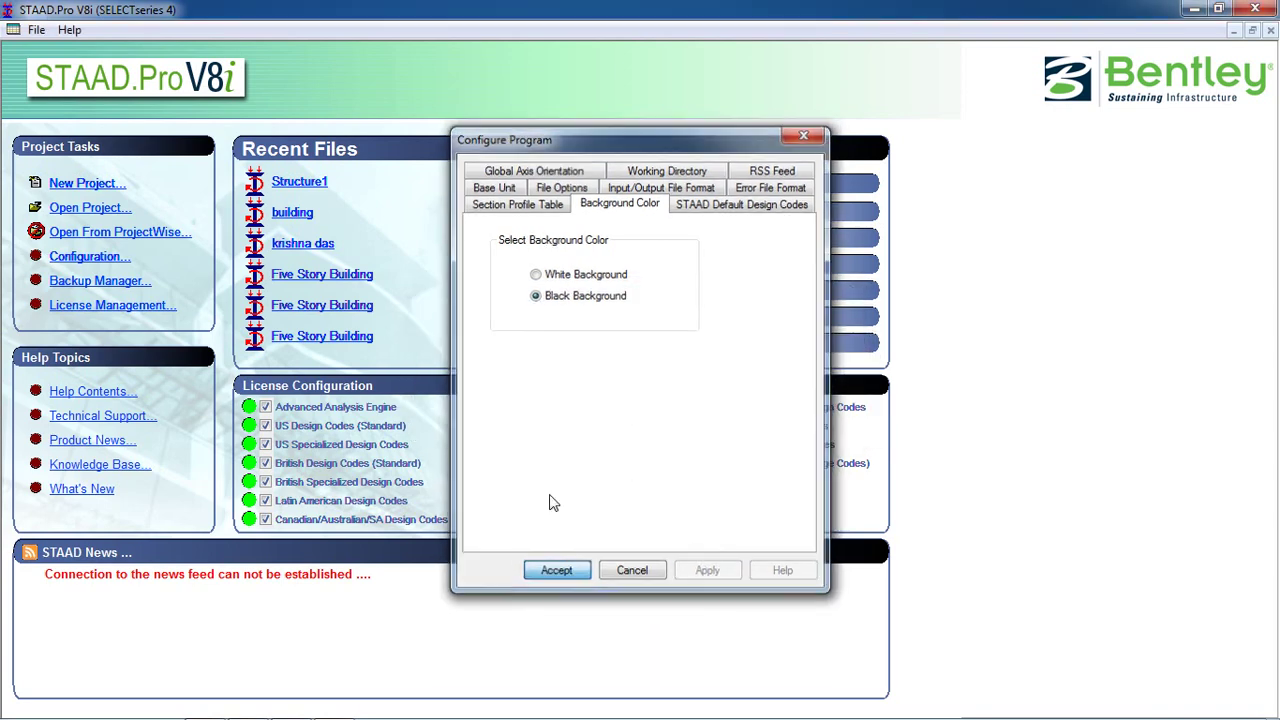
# Accept the configuration and open Structure1 from Recent Files to view the black background.
pyautogui.click(557, 570)
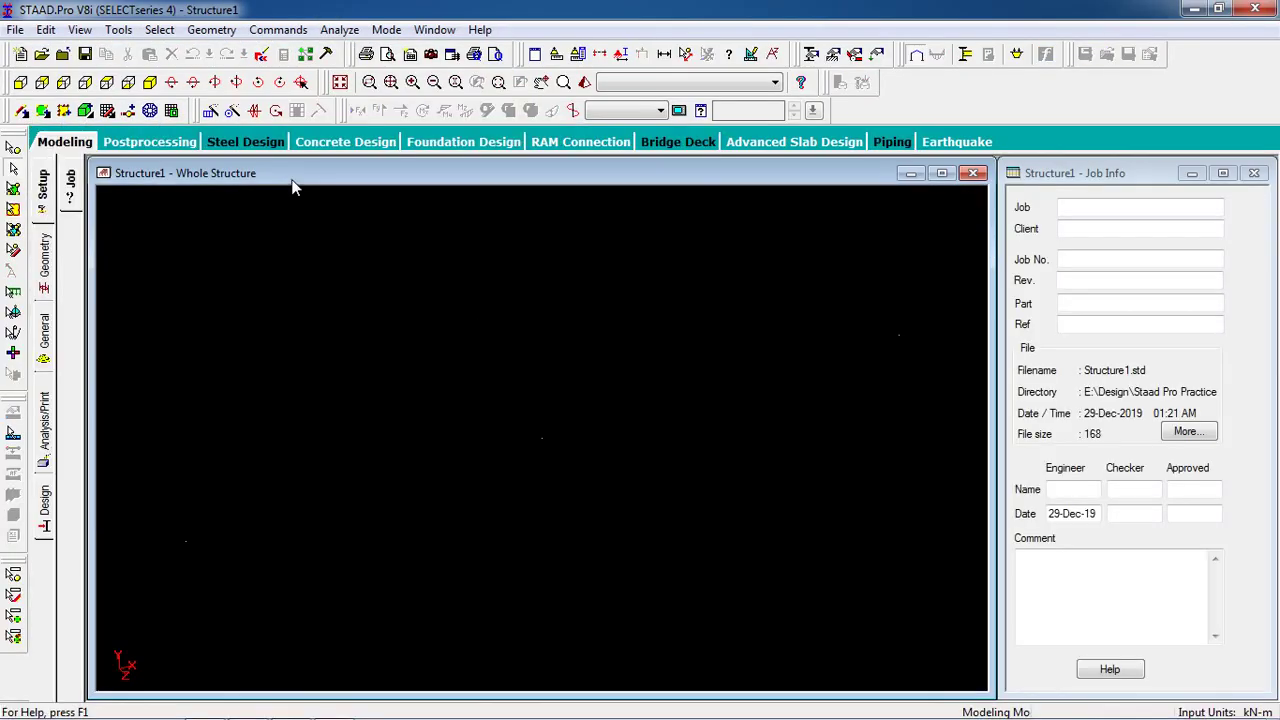
pyautogui.click(299, 181)
pyautogui.click(973, 174)
# Close Structure1, then set White Background in Configuration, apply, confirm the warning and accept.
pyautogui.click(1254, 175)
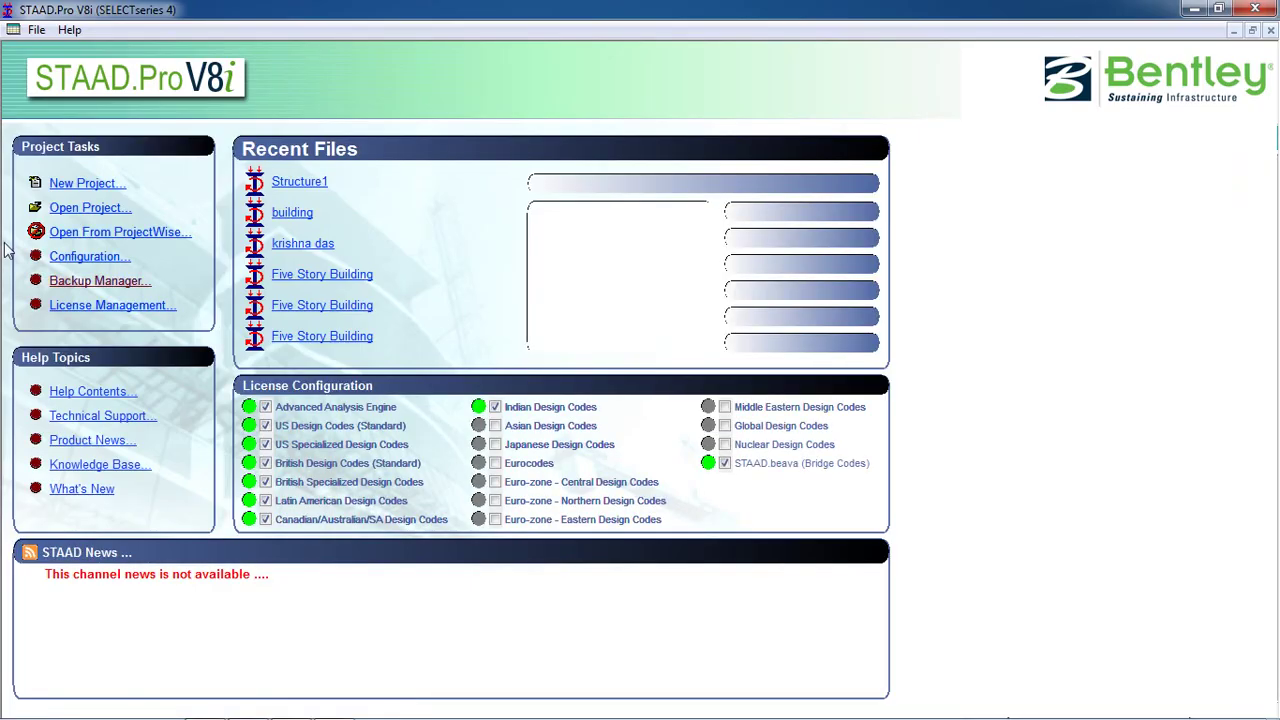
pyautogui.click(90, 258)
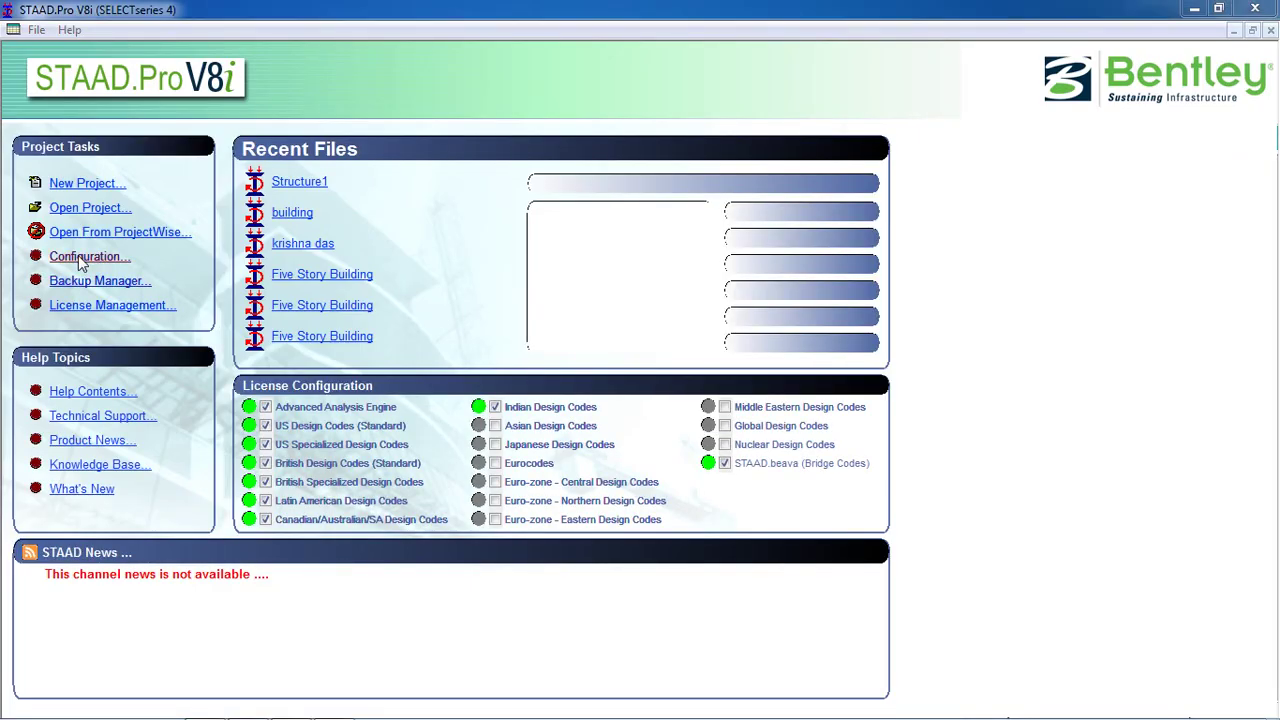
pyautogui.click(648, 210)
pyautogui.click(640, 188)
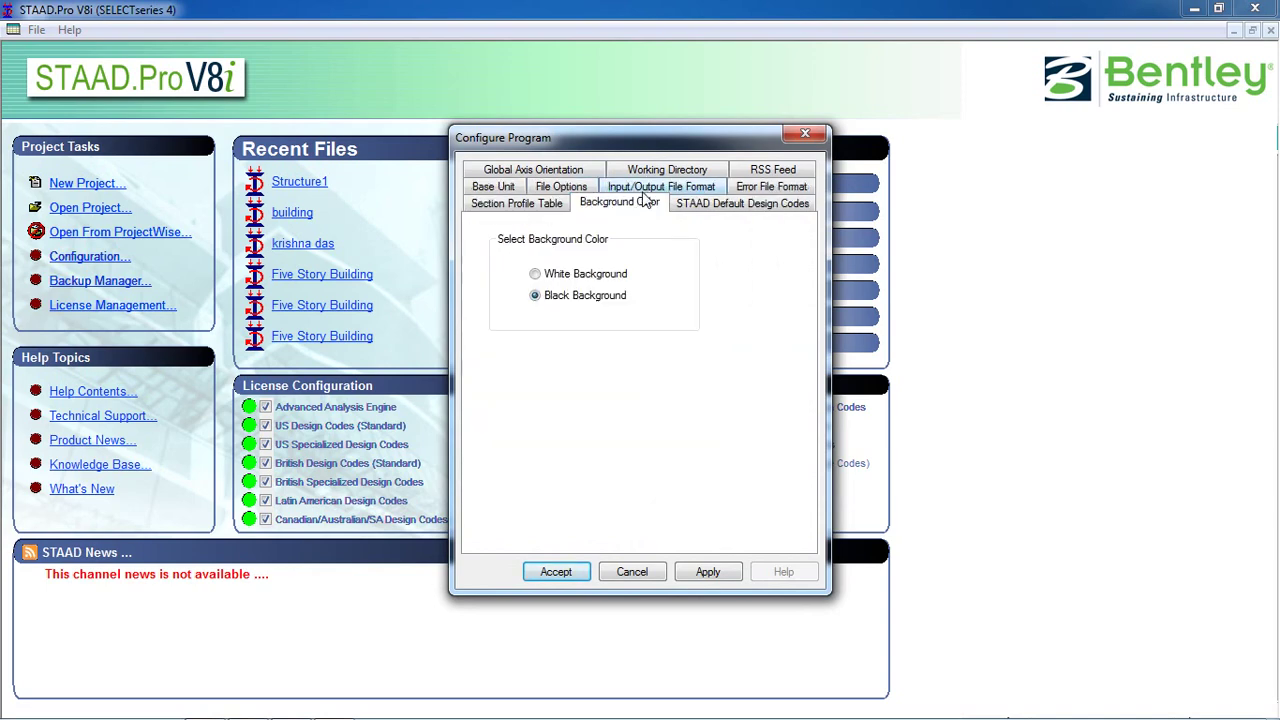
pyautogui.click(568, 277)
pyautogui.click(685, 571)
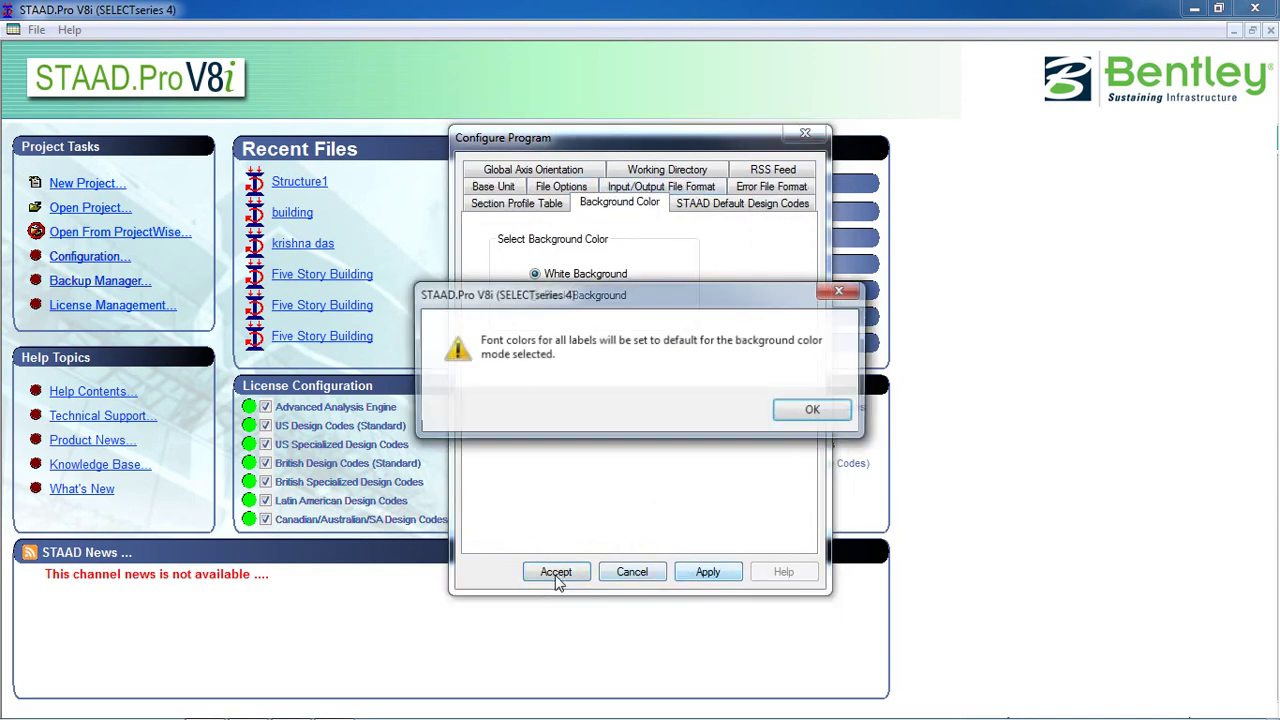
pyautogui.click(800, 412)
pyautogui.click(556, 572)
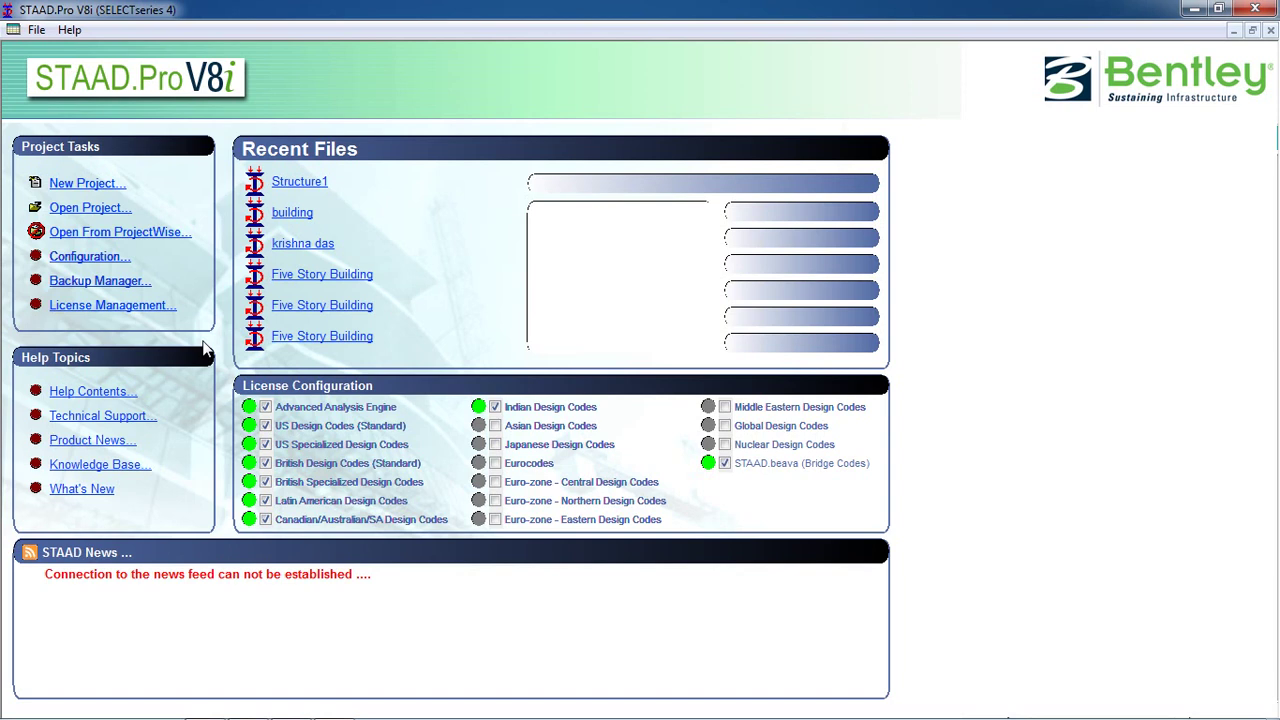
pyautogui.click(455, 307)
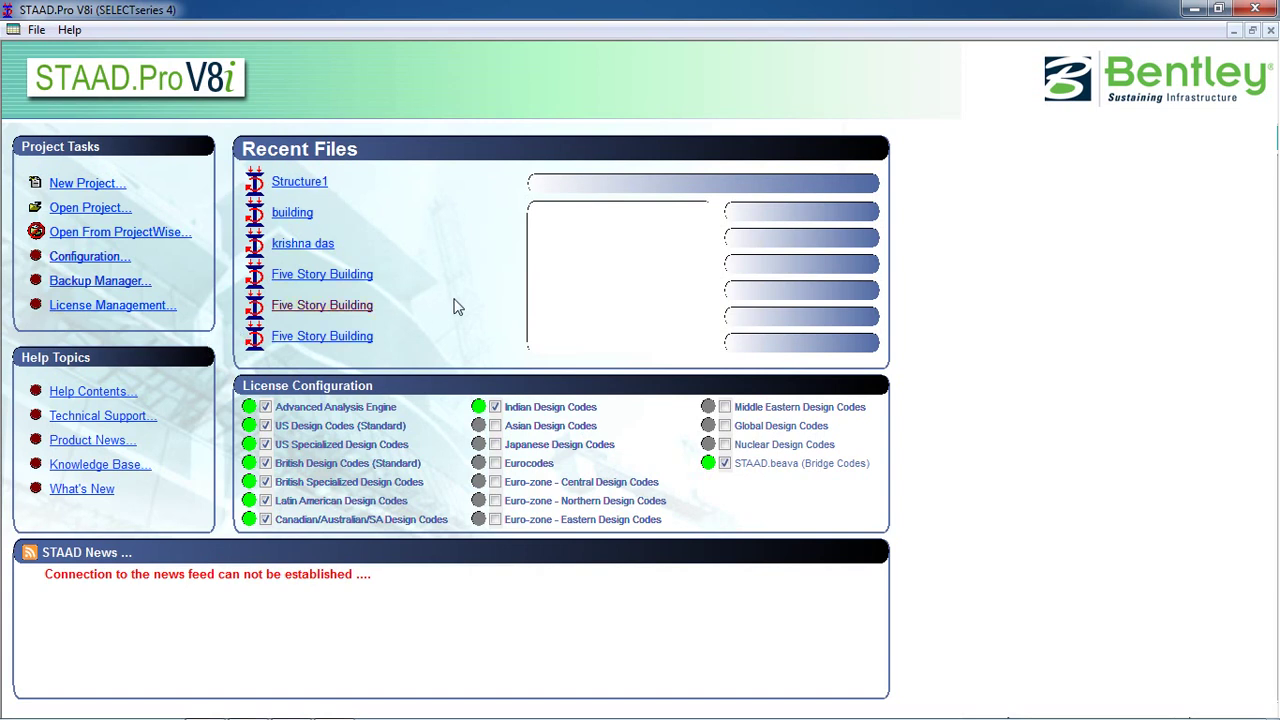